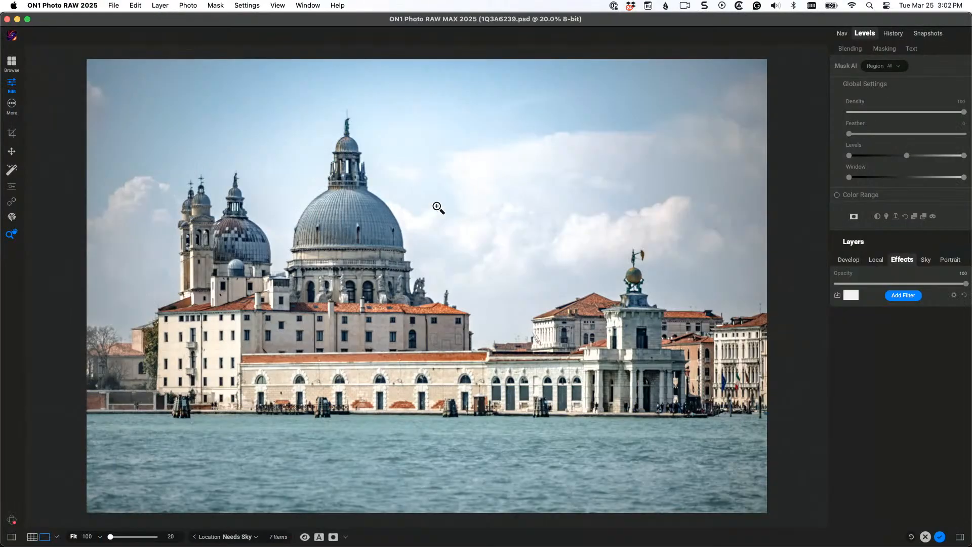
- Try several Cinema presets on the Venice photo and apply CN12
{"action": "left_click", "coordinate": [11, 537]}
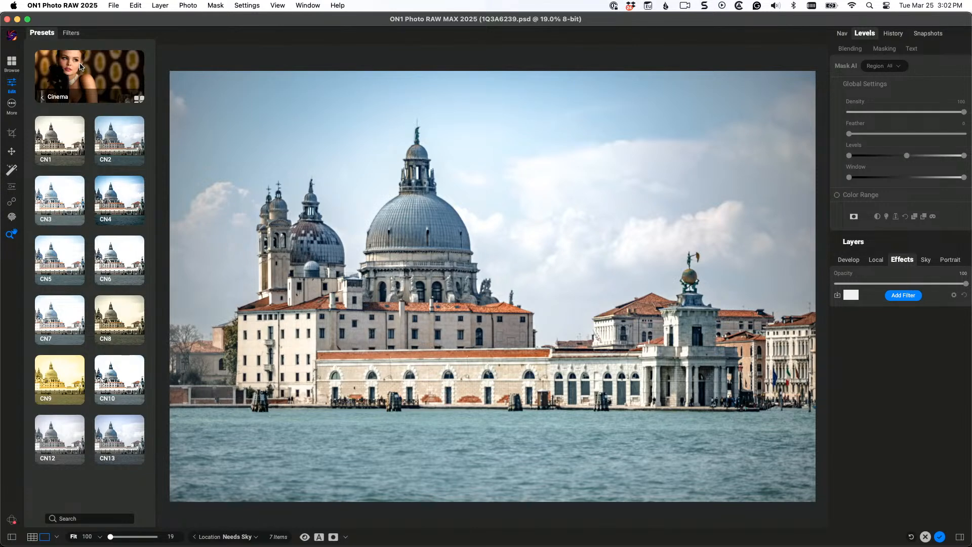
{"action": "left_click", "coordinate": [58, 446]}
{"action": "left_click", "coordinate": [56, 386]}
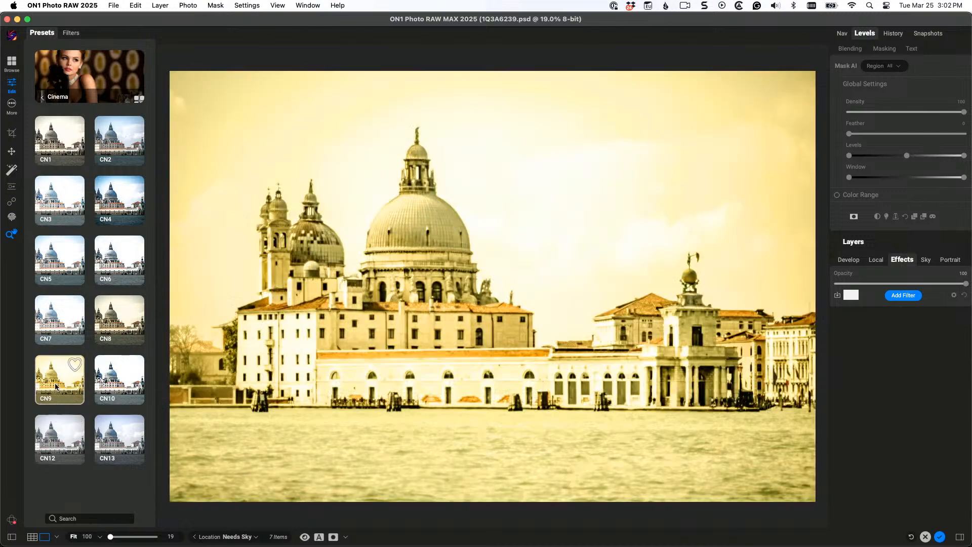
{"action": "left_click", "coordinate": [57, 333]}
{"action": "left_click", "coordinate": [106, 335]}
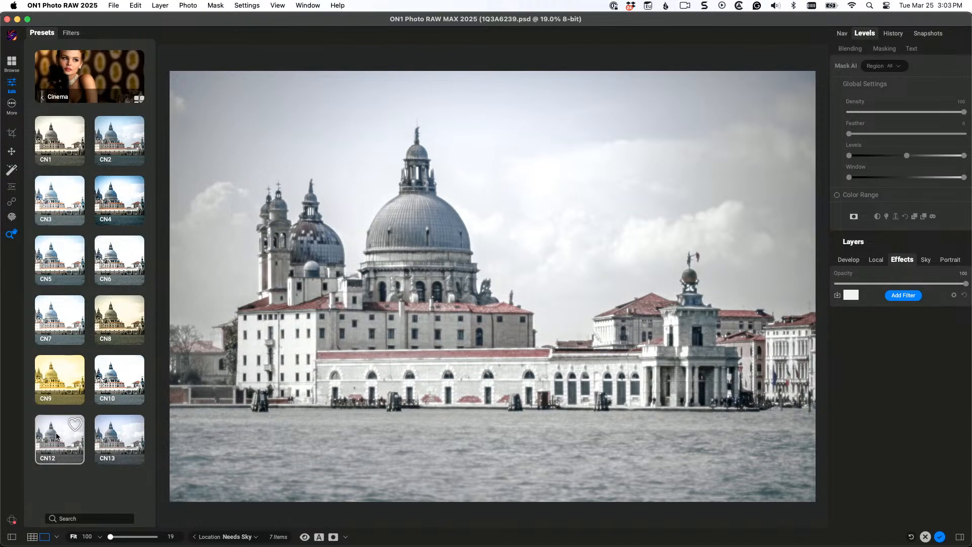
{"action": "left_click", "coordinate": [53, 440]}
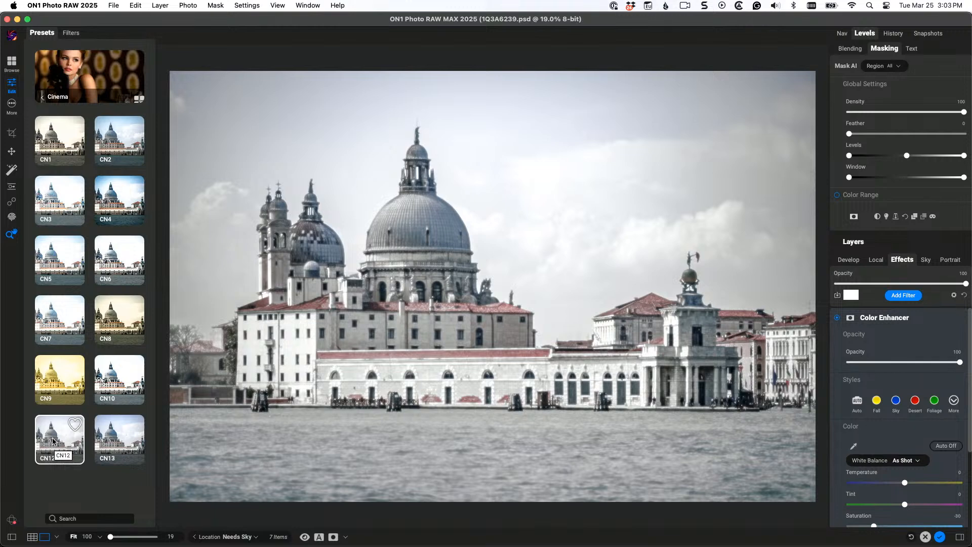
- Turn off the Glow filter that came with the CN12 preset and hide the preset browser
{"action": "mouse_move", "coordinate": [72, 438]}
{"action": "scroll", "coordinate": [893, 332], "scroll_direction": "down", "scroll_amount": 5}
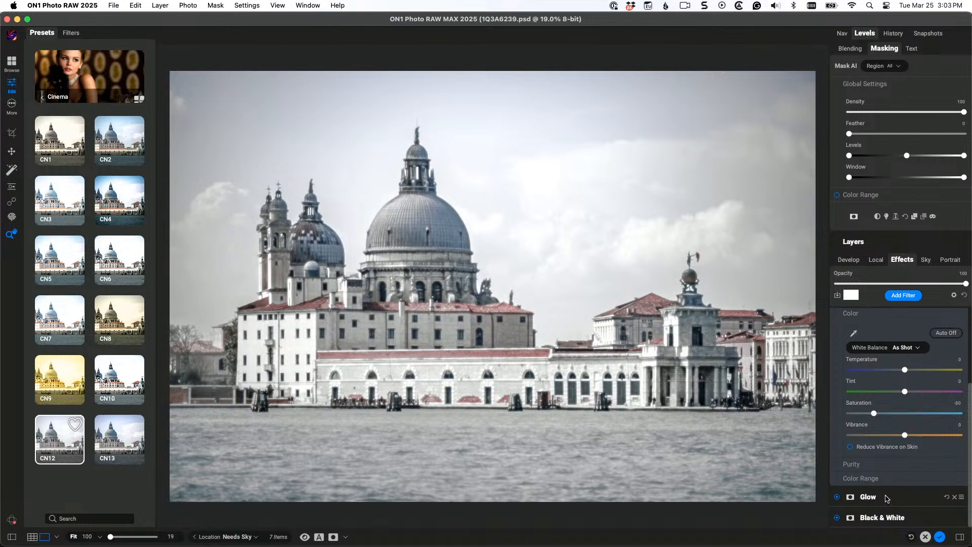
{"action": "left_click", "coordinate": [838, 498]}
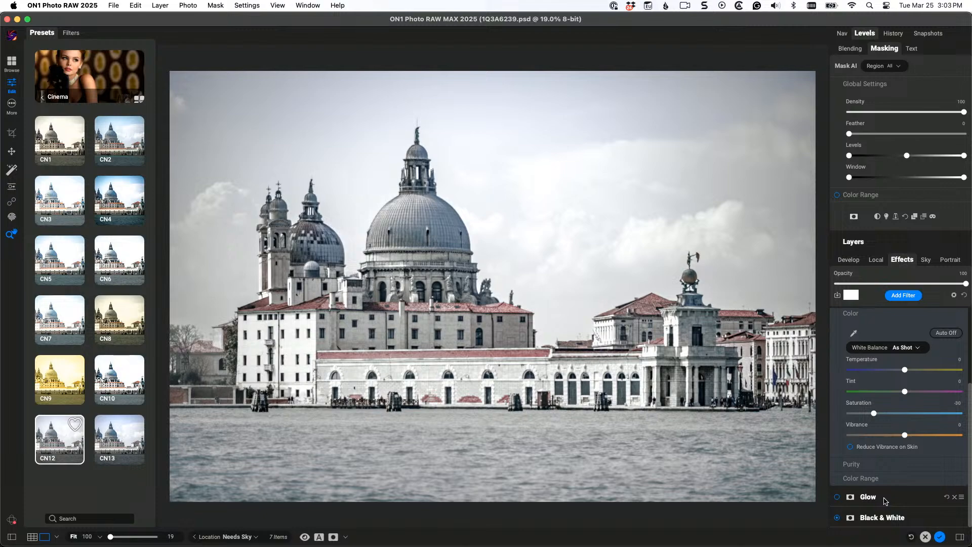
{"action": "left_click", "coordinate": [12, 538]}
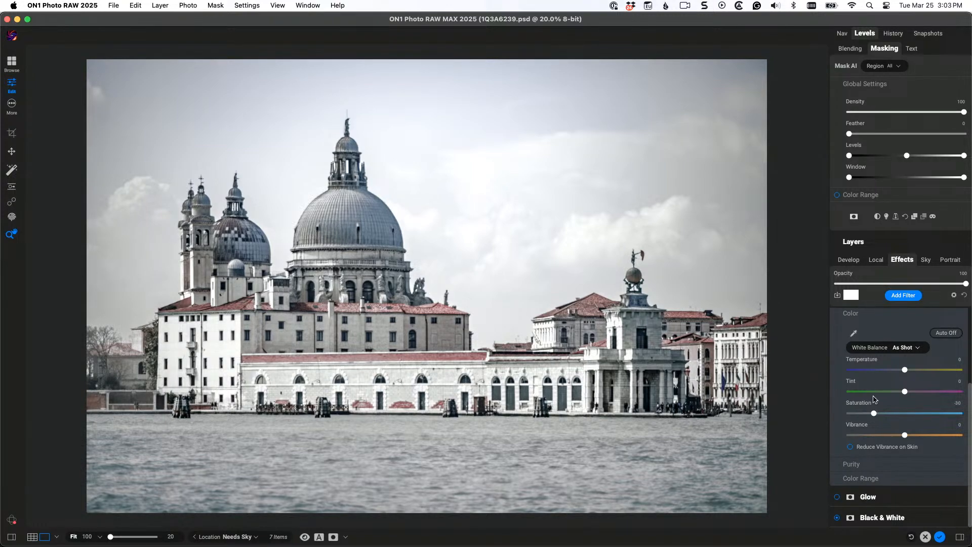
- Add a Tone Enhancer filter and mask it with a Reflected Gradient centred on the buildings beside the large dome
{"action": "left_click", "coordinate": [903, 296]}
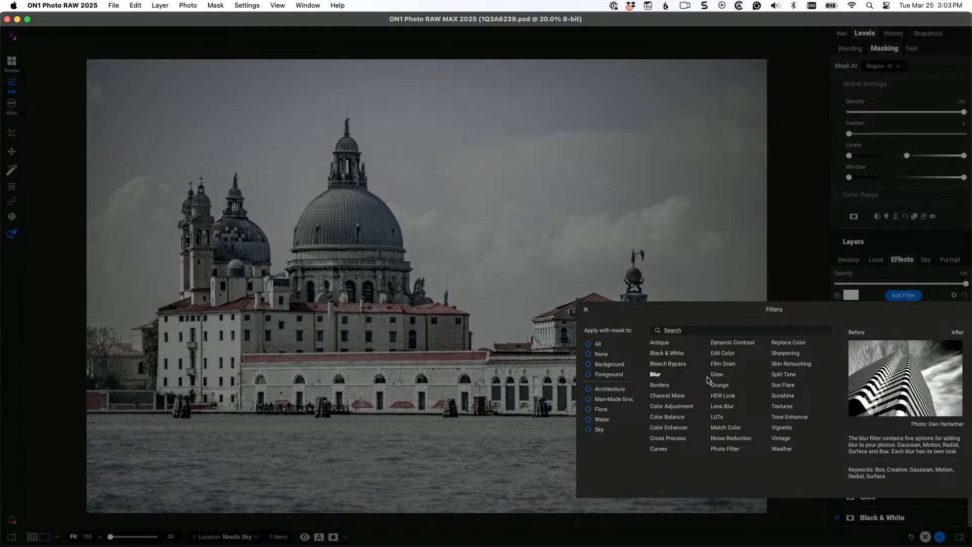
{"action": "left_click", "coordinate": [787, 418]}
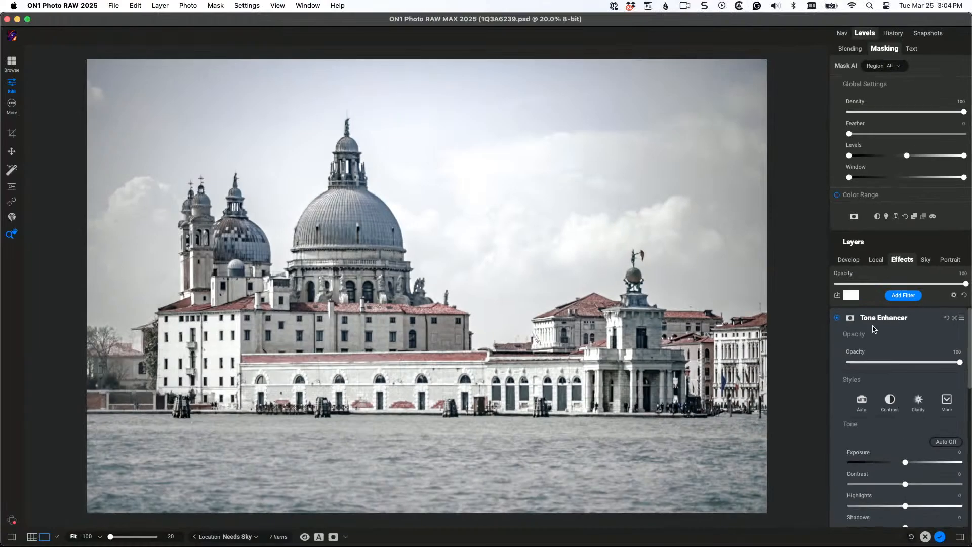
{"action": "left_click", "coordinate": [851, 320]}
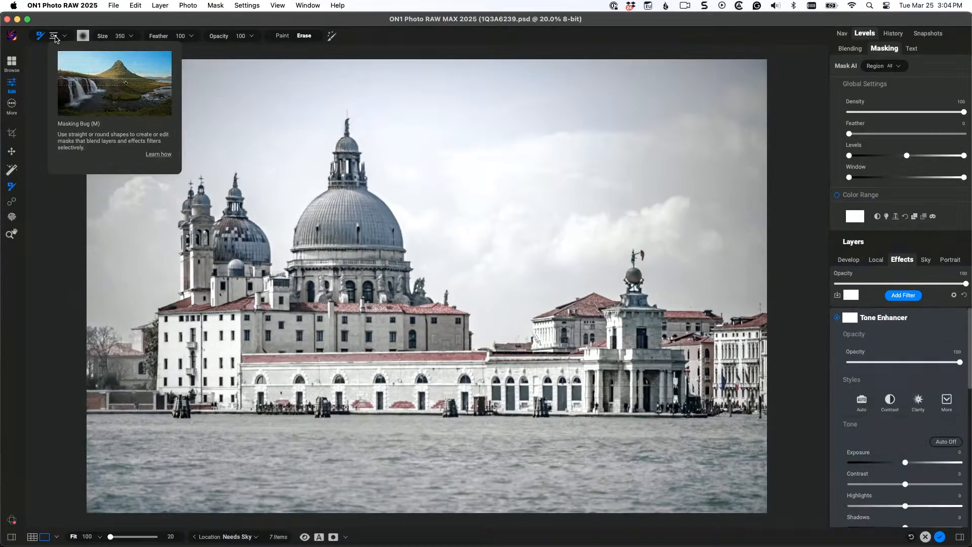
{"action": "left_click", "coordinate": [80, 37]}
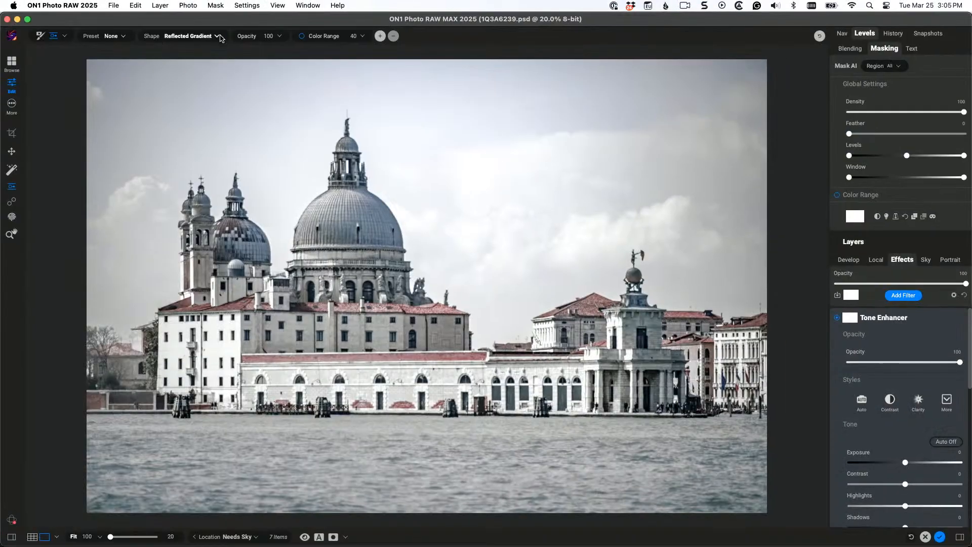
{"action": "left_click", "coordinate": [219, 36]}
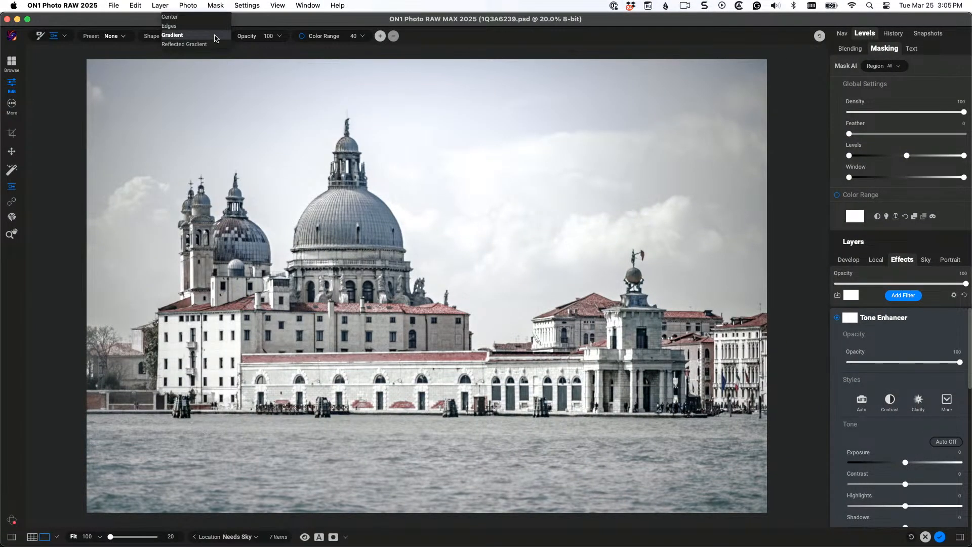
{"action": "left_click", "coordinate": [214, 46]}
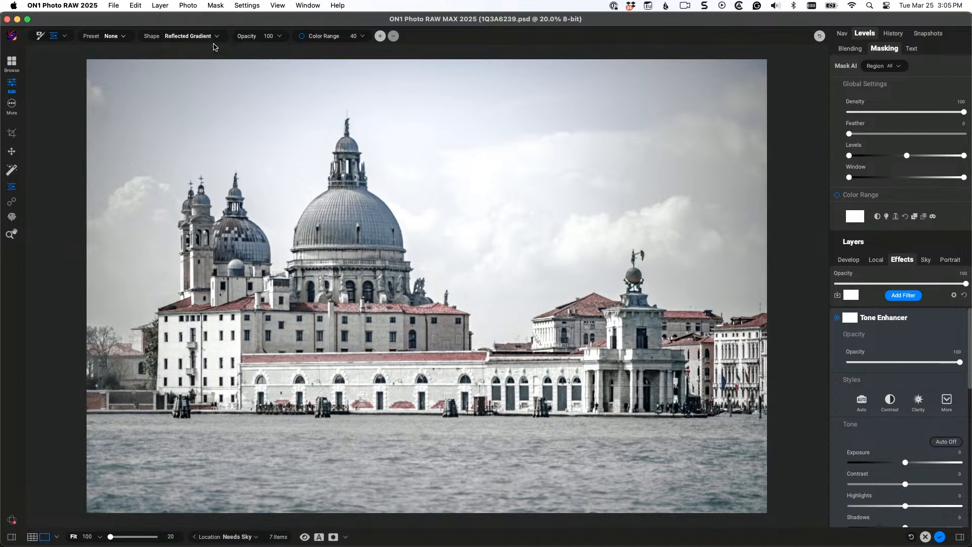
{"action": "left_click", "coordinate": [215, 37]}
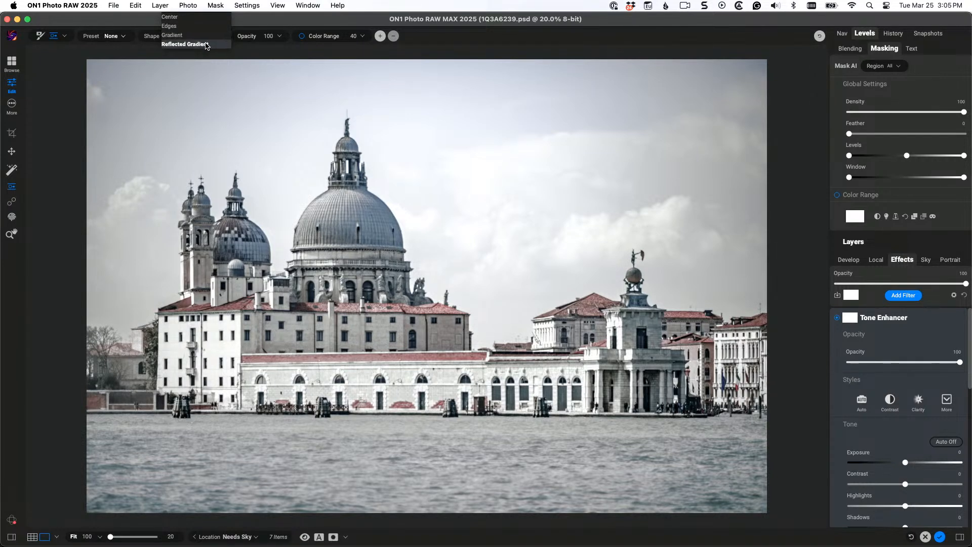
{"action": "left_click", "coordinate": [204, 45]}
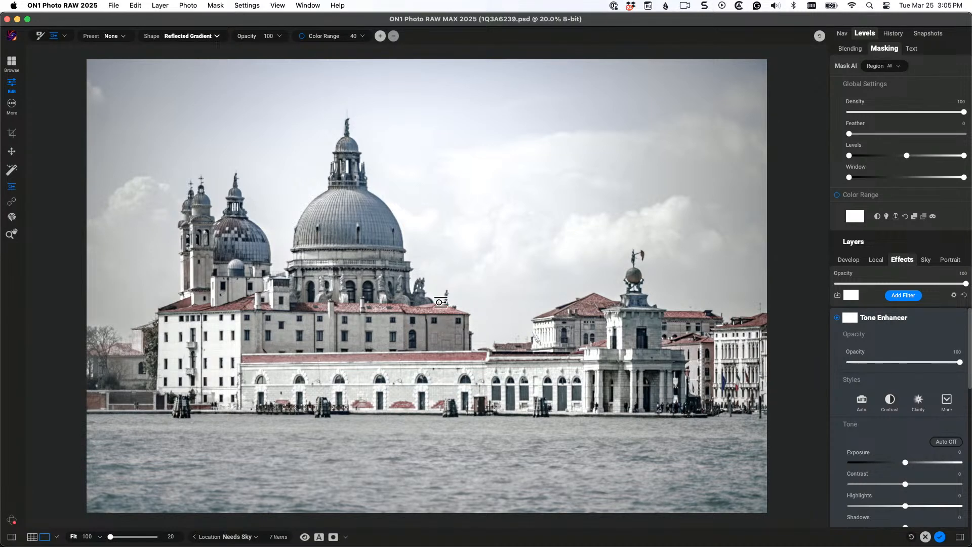
{"action": "left_click", "coordinate": [437, 277]}
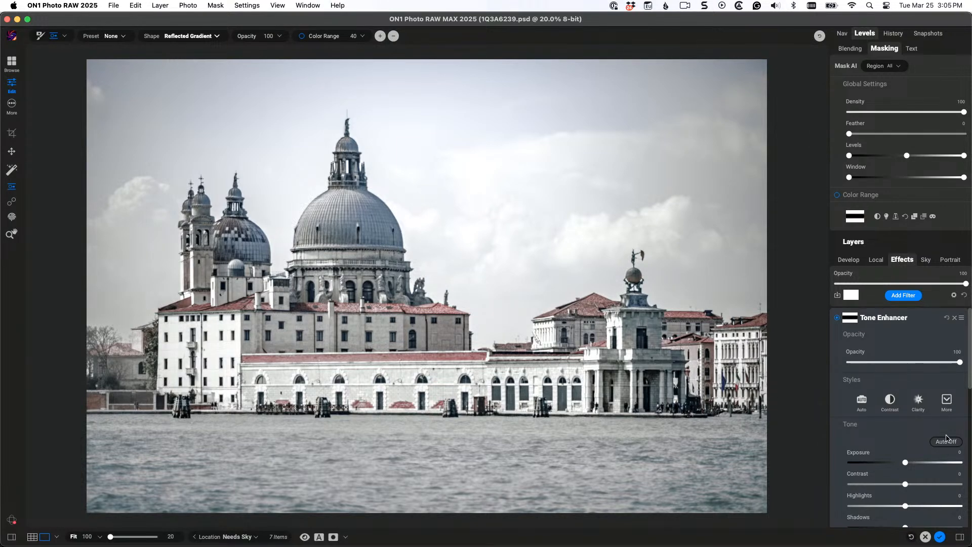
- Lower the Tone Enhancer exposure to about -1.3 and extend the gradient's outer edges up into the sky and down into the water
{"action": "scroll", "coordinate": [908, 417], "scroll_direction": "down", "scroll_amount": 2}
{"action": "left_click_drag", "start_coordinate": [908, 417], "coordinate": [828, 428]}
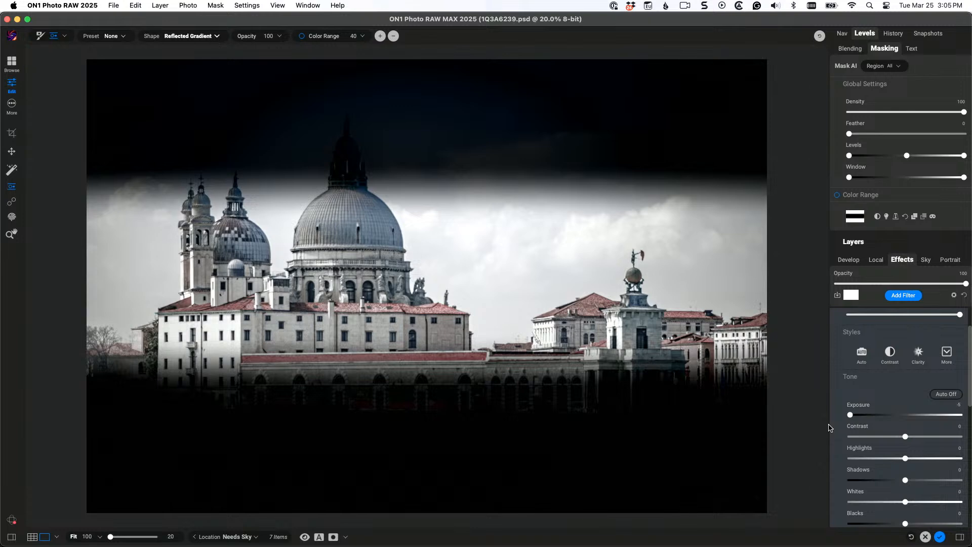
{"action": "left_click_drag", "start_coordinate": [829, 428], "coordinate": [891, 418]}
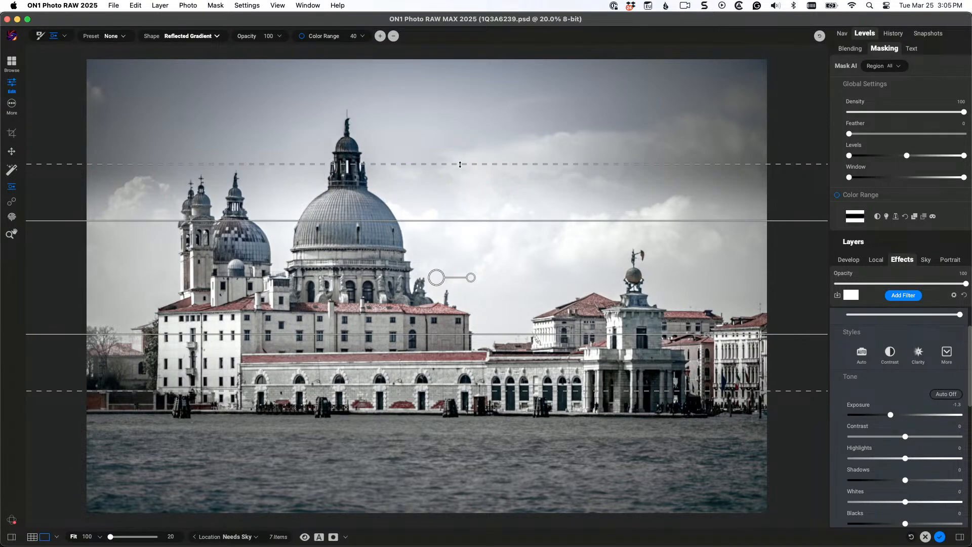
{"action": "left_click_drag", "start_coordinate": [460, 164], "coordinate": [457, 131]}
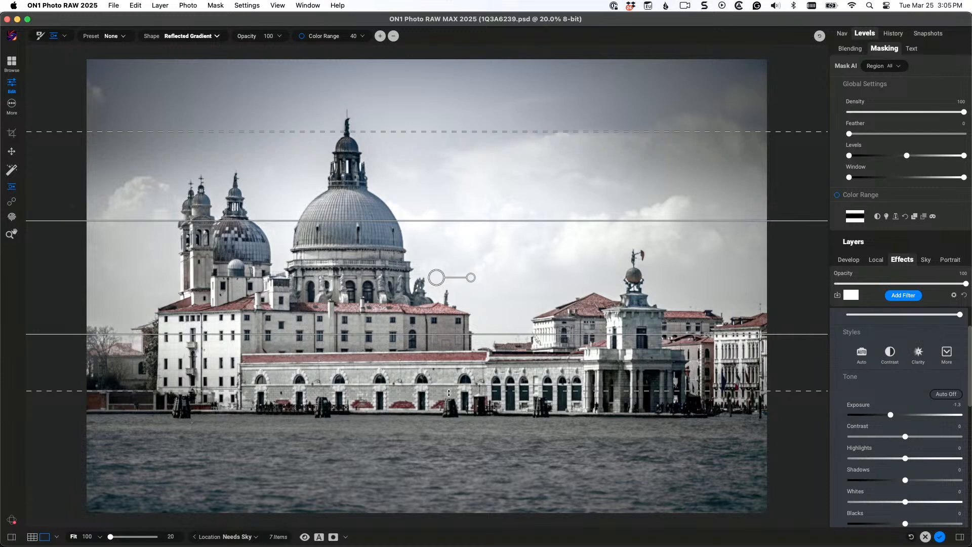
{"action": "left_click_drag", "start_coordinate": [455, 392], "coordinate": [450, 453]}
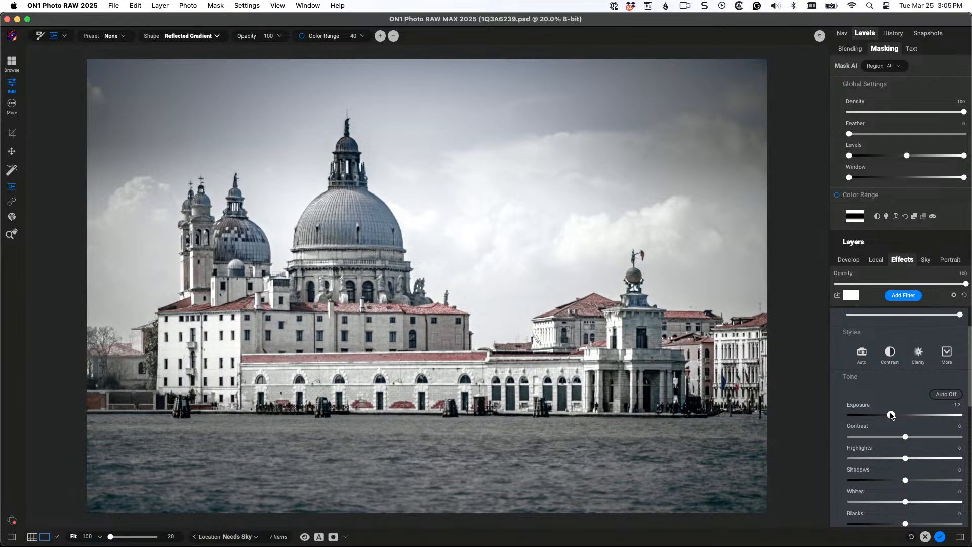
- Soften the gradient mask with a Feather of 100 and set the Tone Enhancer exposure to -1.45
{"action": "left_click_drag", "start_coordinate": [891, 415], "coordinate": [890, 416]}
{"action": "left_click_drag", "start_coordinate": [851, 135], "coordinate": [939, 148]}
{"action": "left_click_drag", "start_coordinate": [889, 415], "coordinate": [873, 417]}
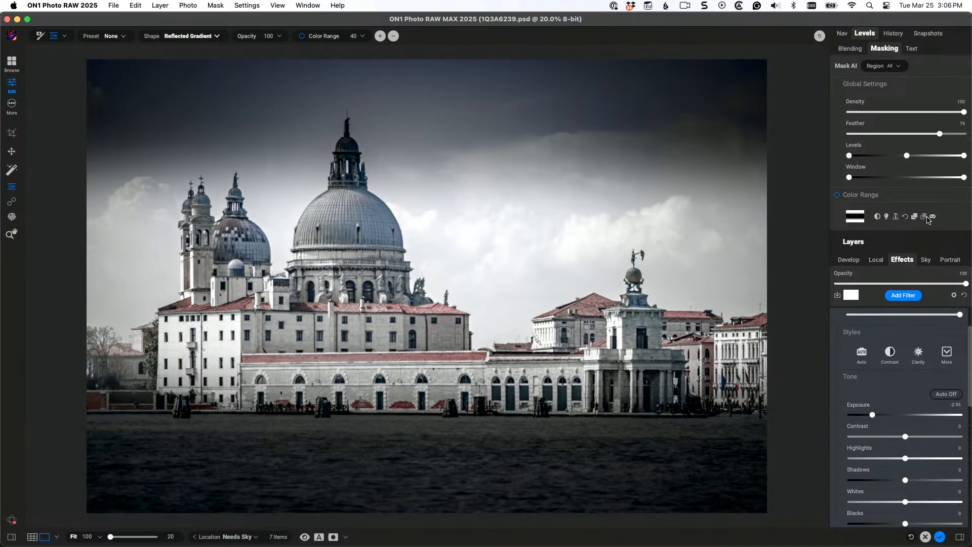
{"action": "left_click_drag", "start_coordinate": [940, 133], "coordinate": [965, 133]}
{"action": "left_click_drag", "start_coordinate": [873, 415], "coordinate": [890, 416]}
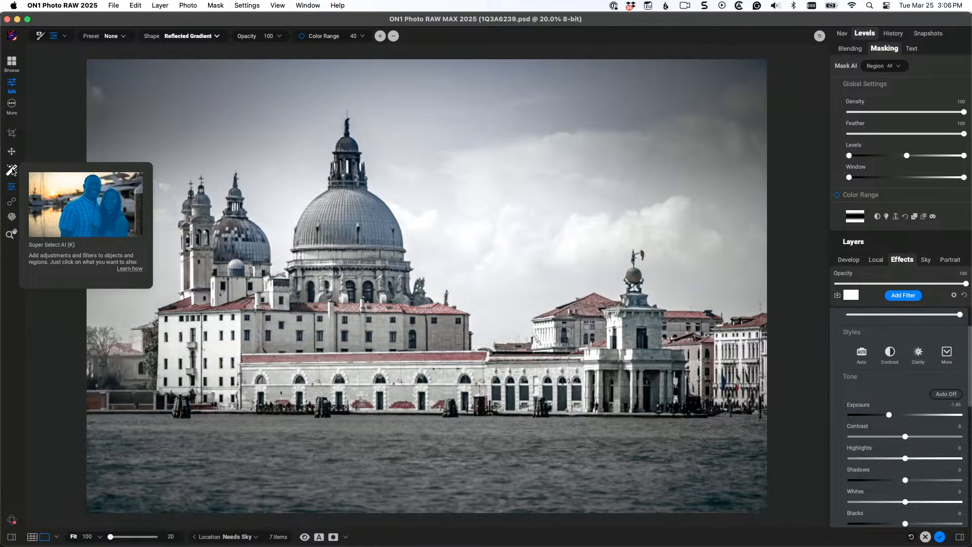
- Select the water with Super Select AI and apply a Blur filter to that region
{"action": "left_click", "coordinate": [10, 170]}
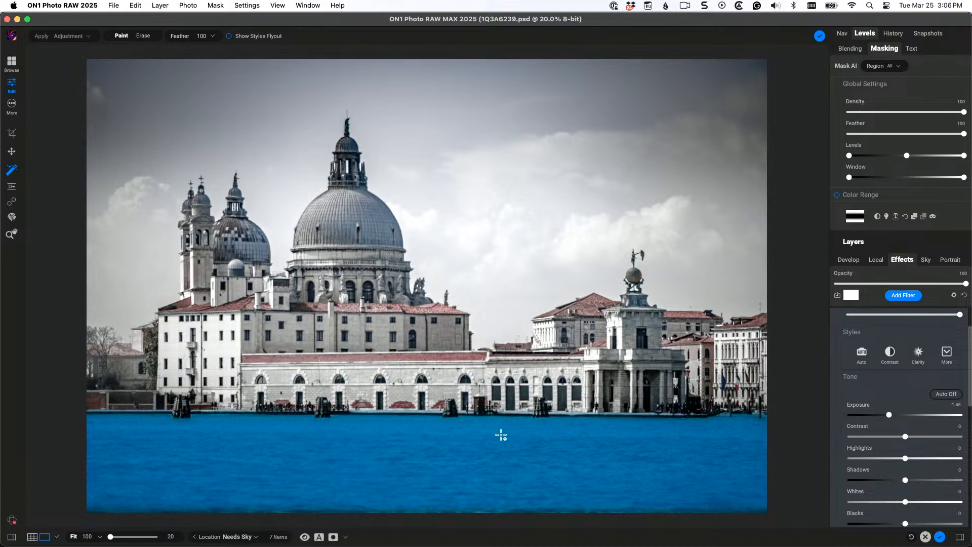
{"action": "left_click", "coordinate": [439, 463]}
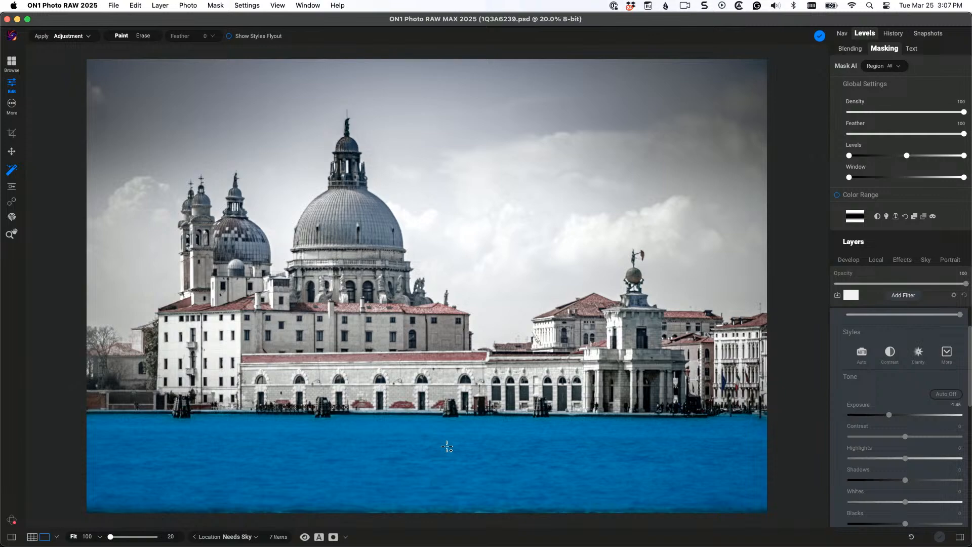
{"action": "right_click", "coordinate": [445, 449]}
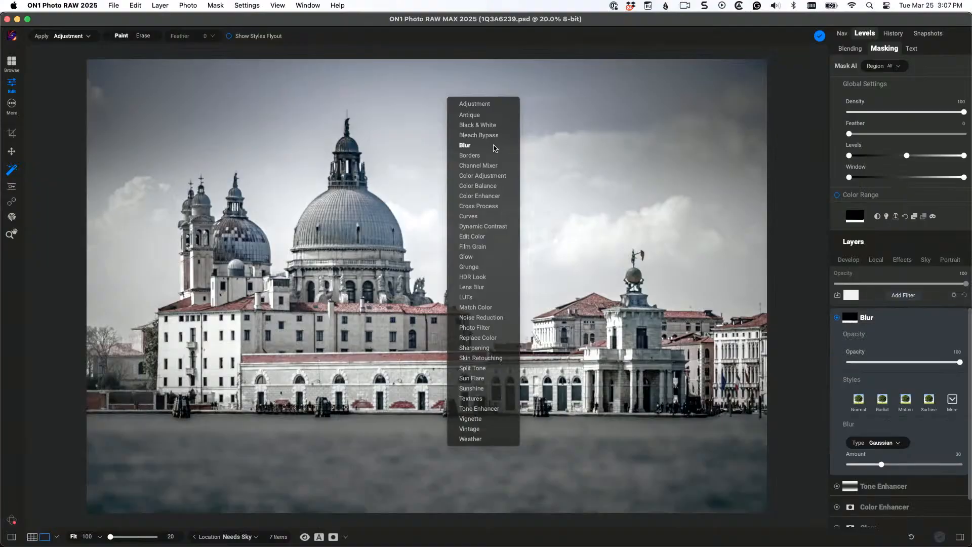
{"action": "left_click", "coordinate": [493, 146]}
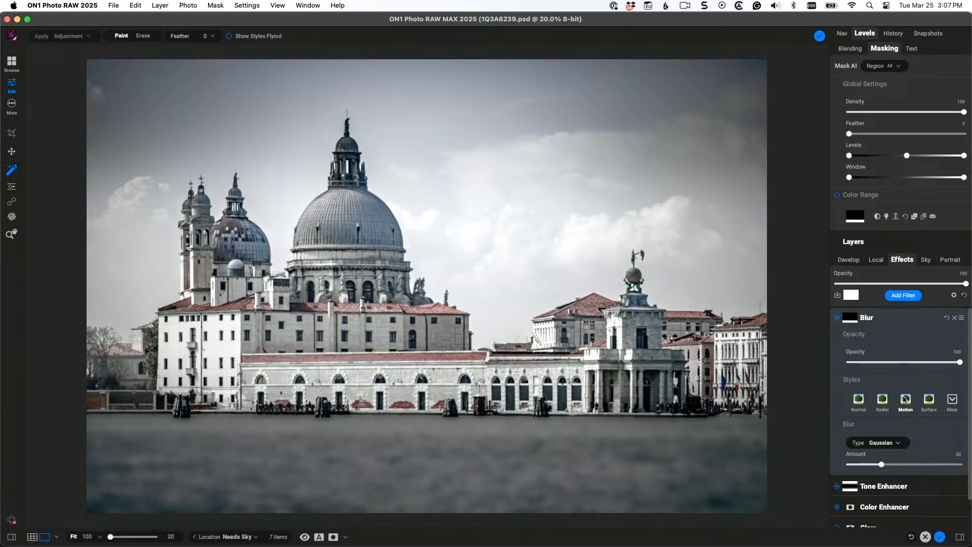
- Change the water's Blur filter to the Motion style and set its Distance to 500
{"action": "left_click", "coordinate": [906, 400]}
{"action": "scroll", "coordinate": [905, 401], "scroll_direction": "down", "scroll_amount": 3}
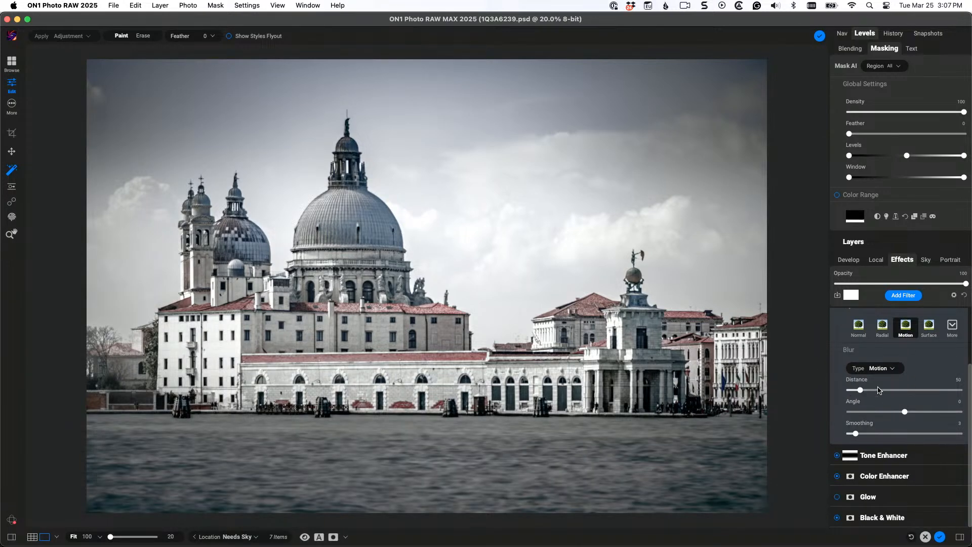
{"action": "left_click_drag", "start_coordinate": [861, 391], "coordinate": [971, 392]}
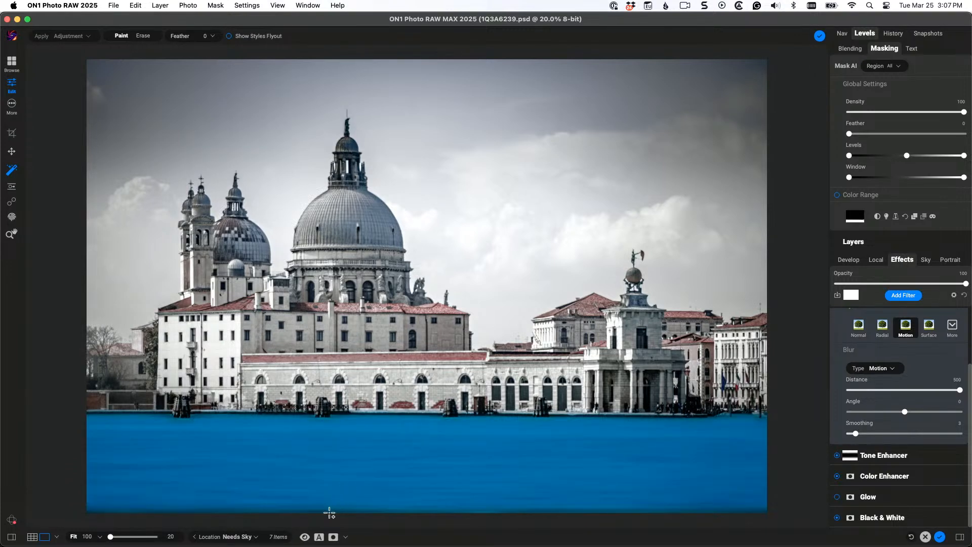
- Compare the edited Venice photo with the original by toggling the preview off and on
{"action": "left_click", "coordinate": [304, 538]}
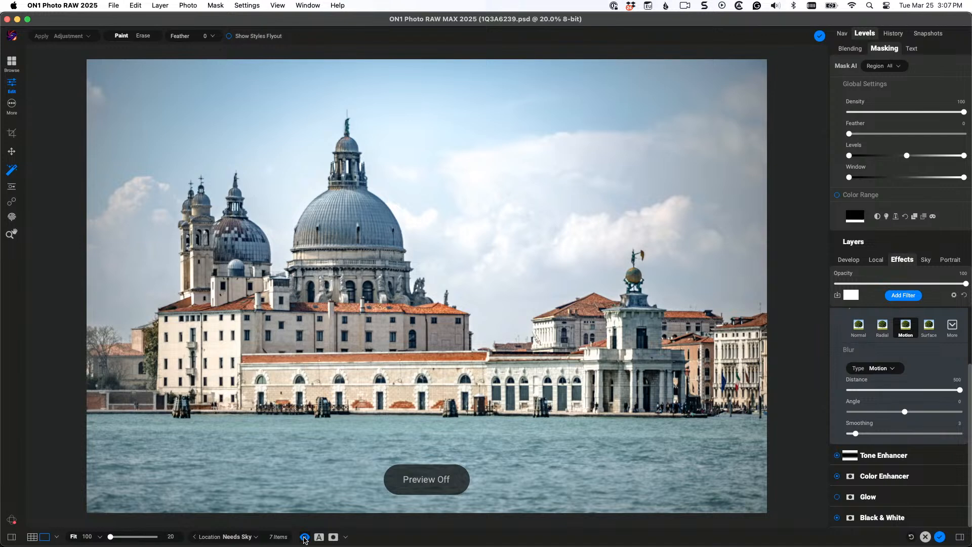
{"action": "left_click", "coordinate": [305, 537]}
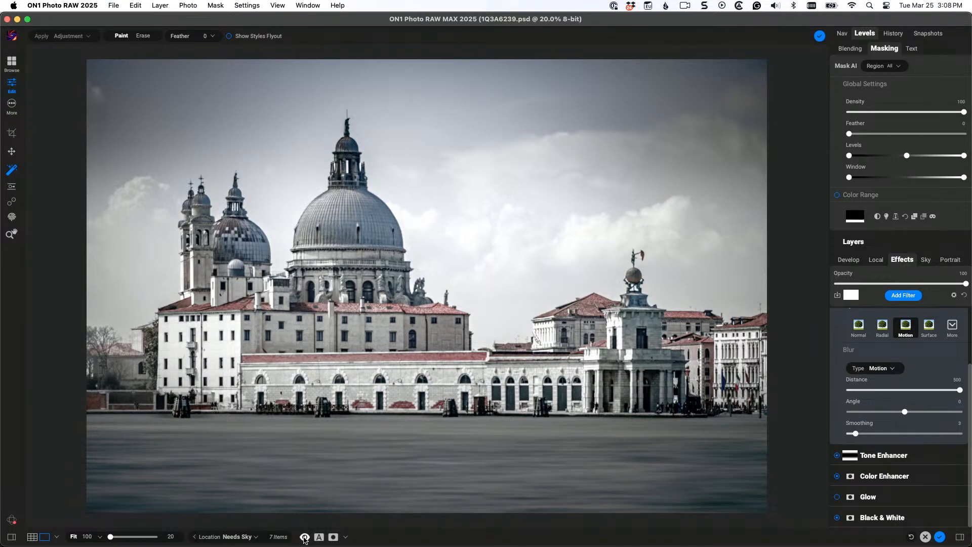
{"action": "left_click", "coordinate": [305, 537]}
{"action": "left_click", "coordinate": [304, 536]}
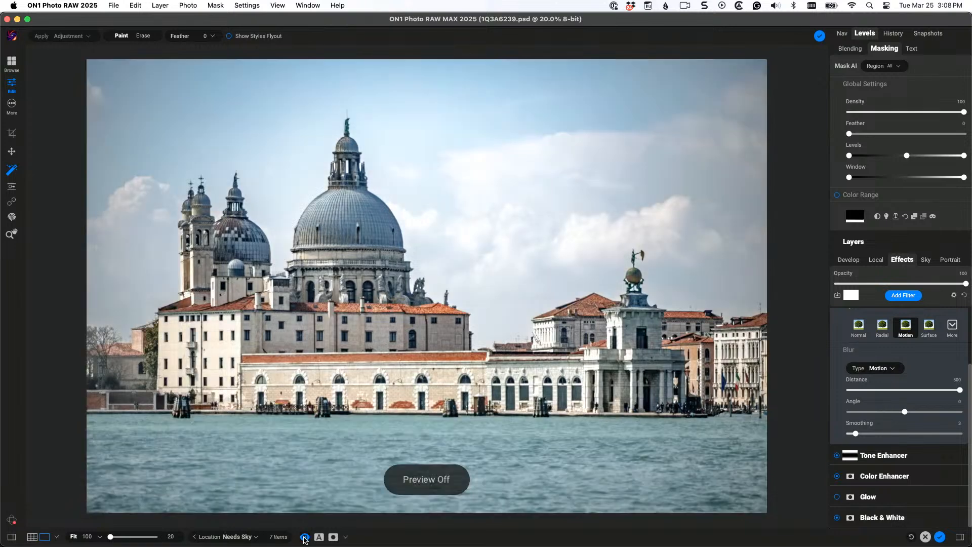
{"action": "left_click", "coordinate": [304, 536]}
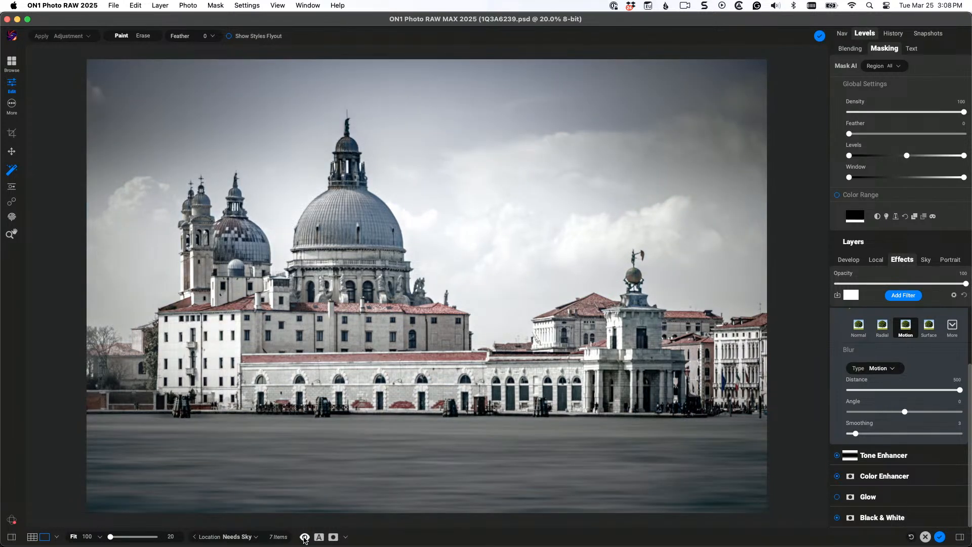
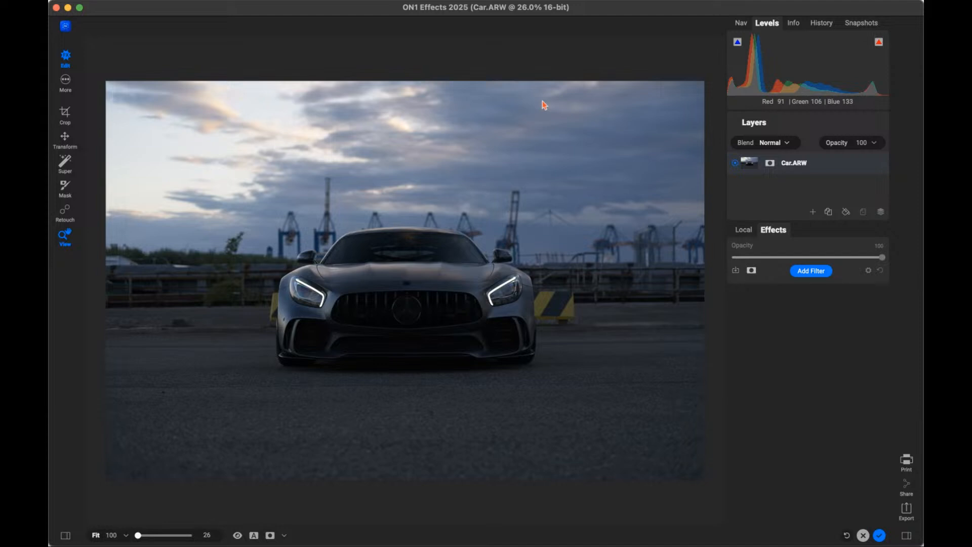
- Add a local adjustment to the car photo with Exposure 1.1 and Midtones 15
{"action": "left_click", "coordinate": [744, 230]}
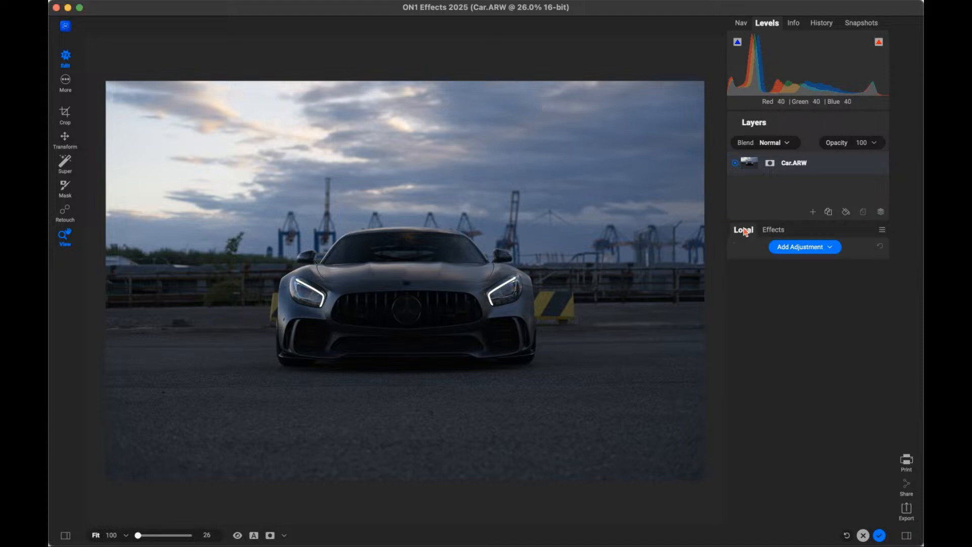
{"action": "left_click", "coordinate": [799, 248]}
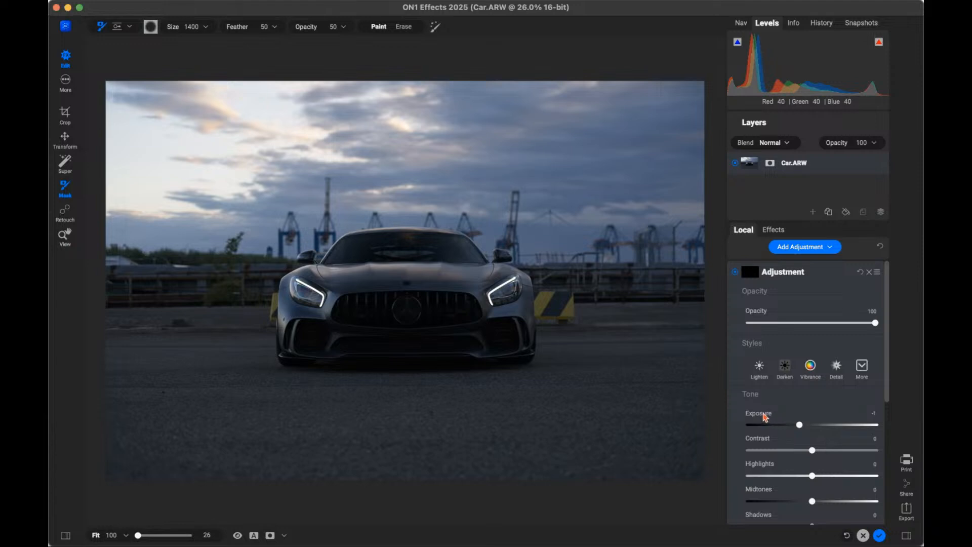
{"action": "left_click_drag", "start_coordinate": [812, 425], "coordinate": [826, 427]}
{"action": "left_click_drag", "start_coordinate": [811, 502], "coordinate": [822, 501]}
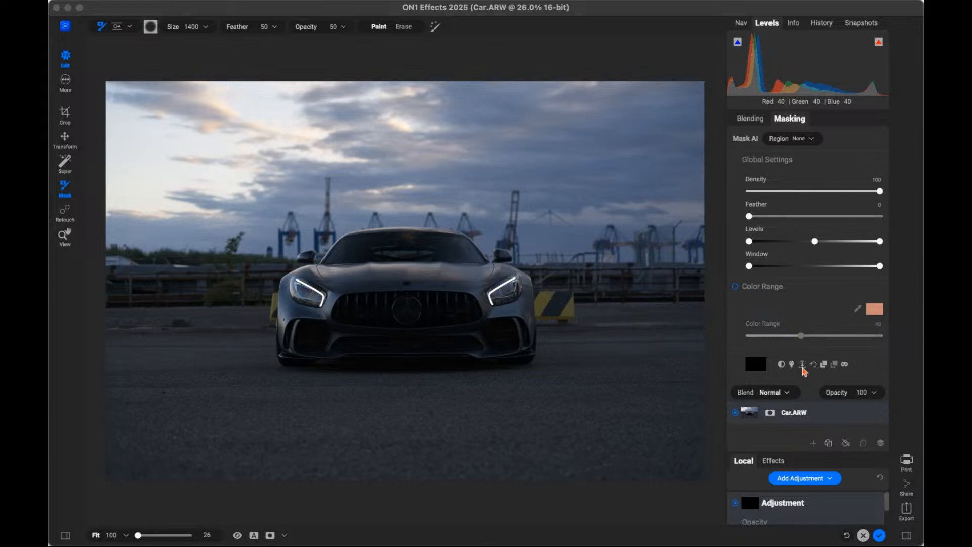
- Apply a depth mask to the adjustment and shift its midtone and white Levels to brighten the car and foreground in the mask
{"action": "left_click", "coordinate": [802, 367]}
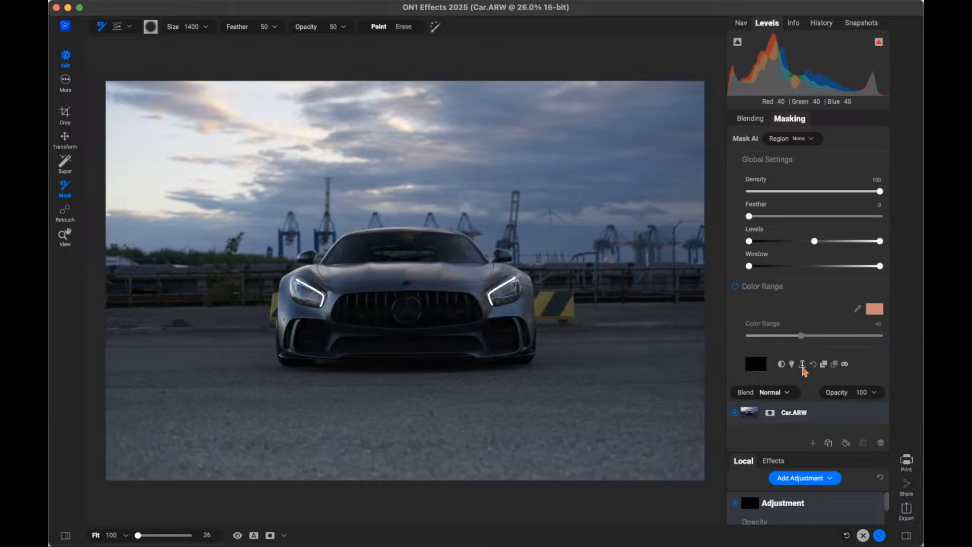
{"action": "left_click", "coordinate": [845, 365]}
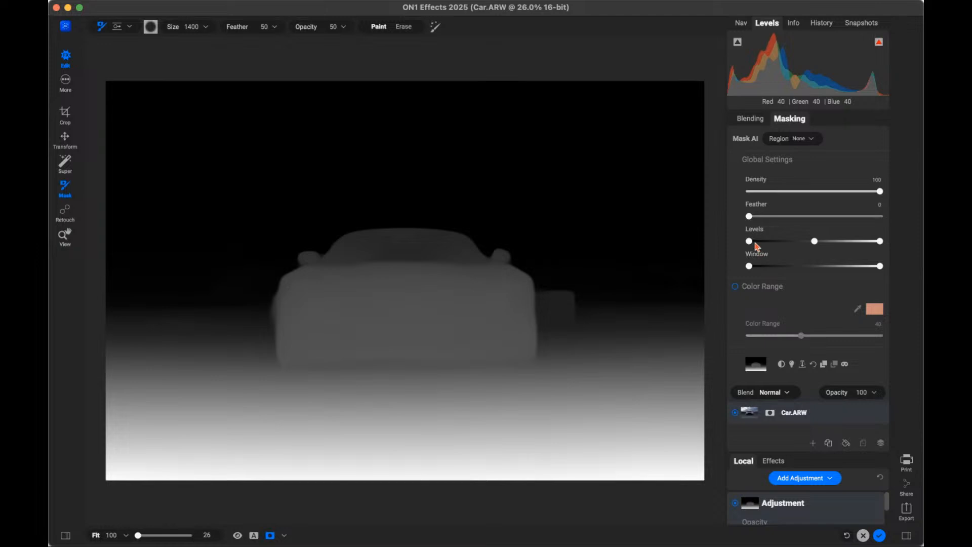
{"action": "mouse_move", "coordinate": [751, 242]}
{"action": "left_mouse_down"}
{"action": "mouse_move", "coordinate": [772, 242]}
{"action": "mouse_move", "coordinate": [751, 247]}
{"action": "left_mouse_up"}
{"action": "left_click_drag", "start_coordinate": [814, 242], "coordinate": [797, 247]}
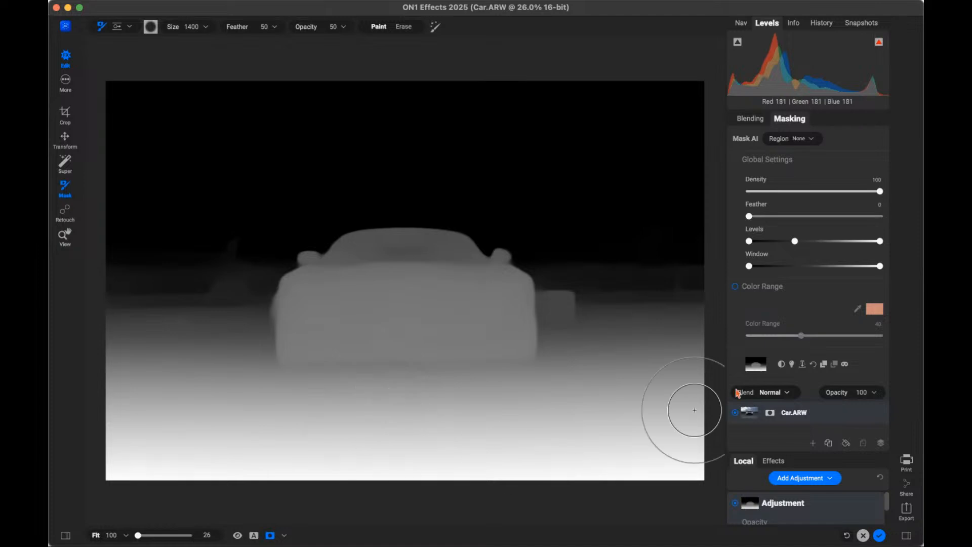
{"action": "left_click_drag", "start_coordinate": [795, 241], "coordinate": [785, 244]}
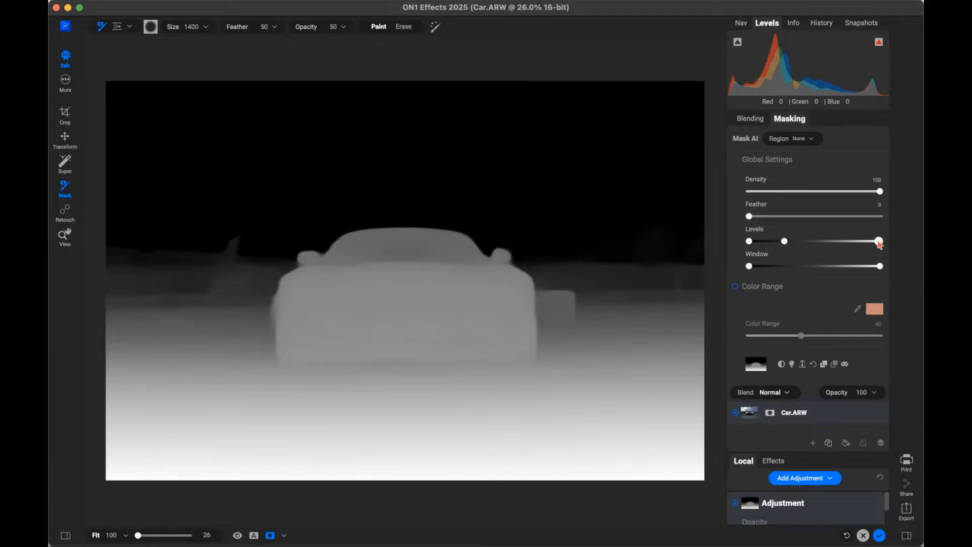
{"action": "left_click_drag", "start_coordinate": [880, 241], "coordinate": [764, 248]}
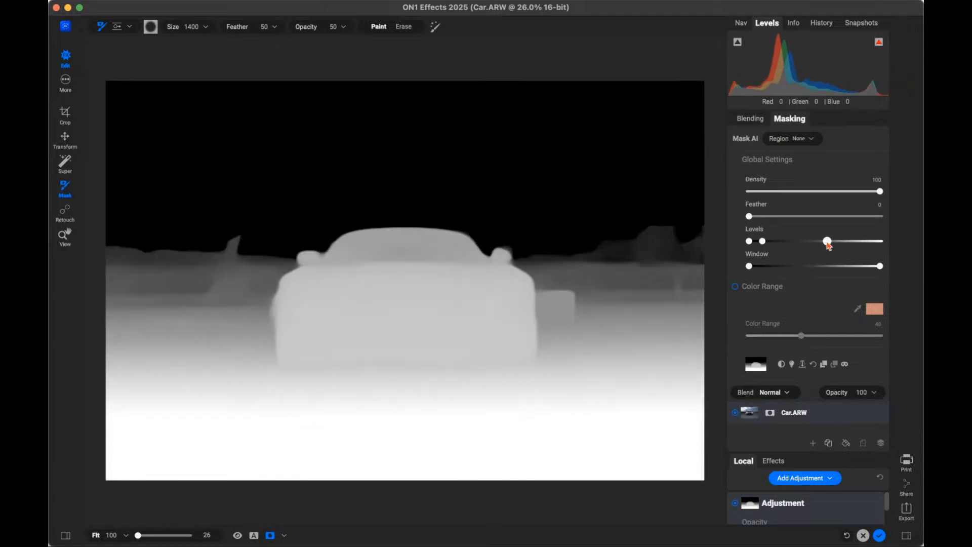
{"action": "left_click_drag", "start_coordinate": [828, 244], "coordinate": [809, 247]}
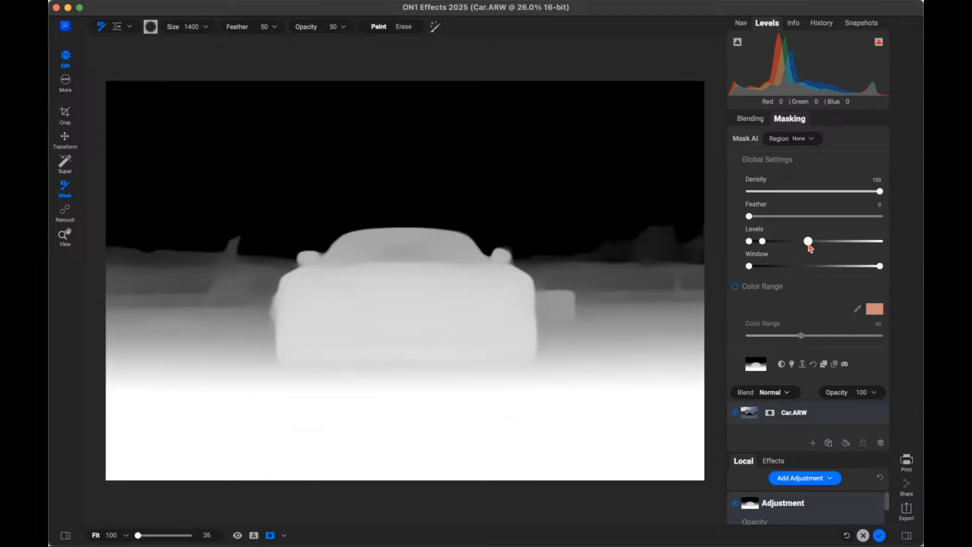
{"action": "left_click", "coordinate": [845, 364]}
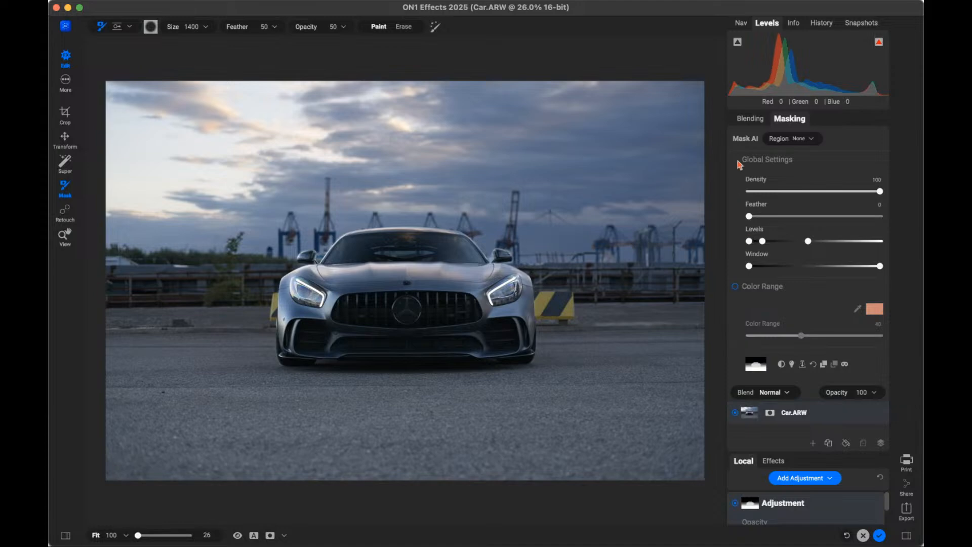
{"action": "left_click", "coordinate": [788, 119]}
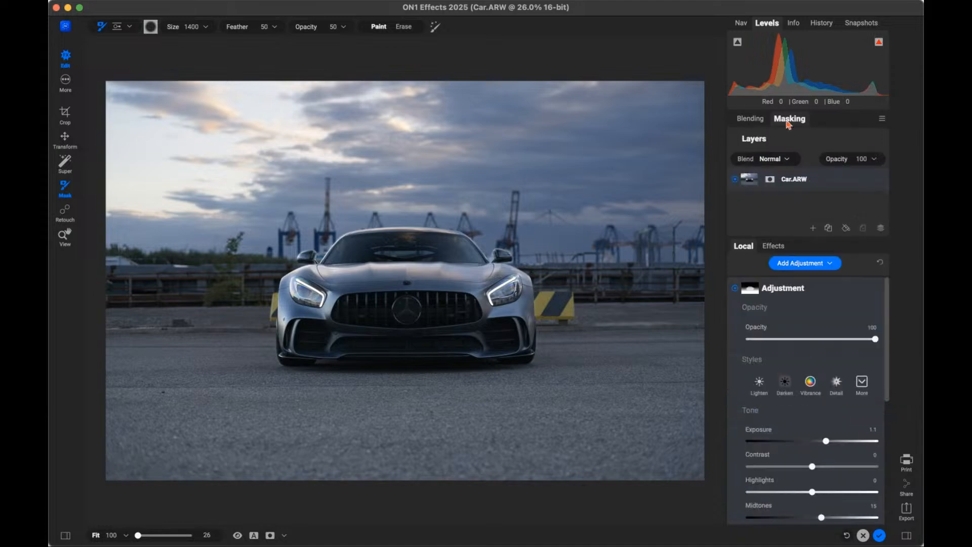
- Compare the car photo with and without the depth-masked adjustment, and close it without applying the edits
{"action": "left_click", "coordinate": [736, 288]}
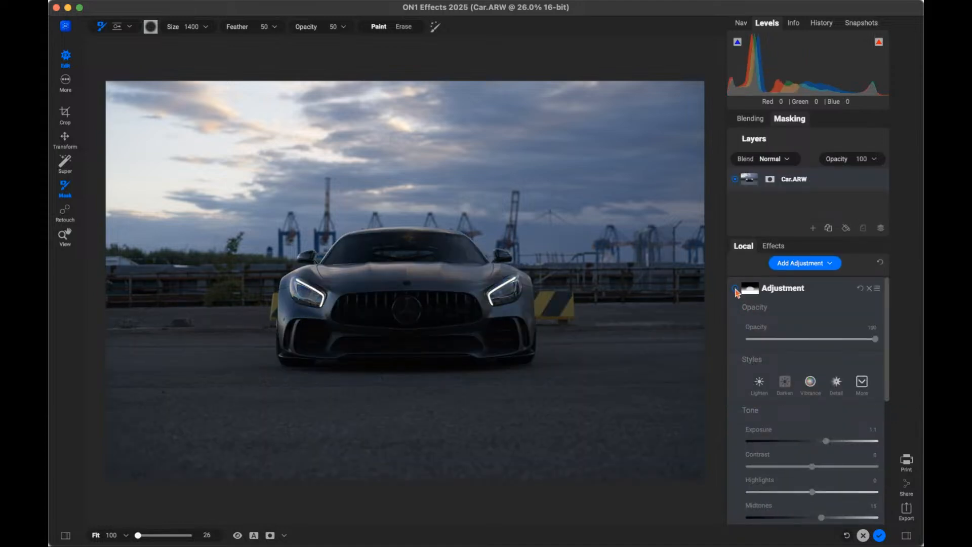
{"action": "left_click", "coordinate": [735, 288]}
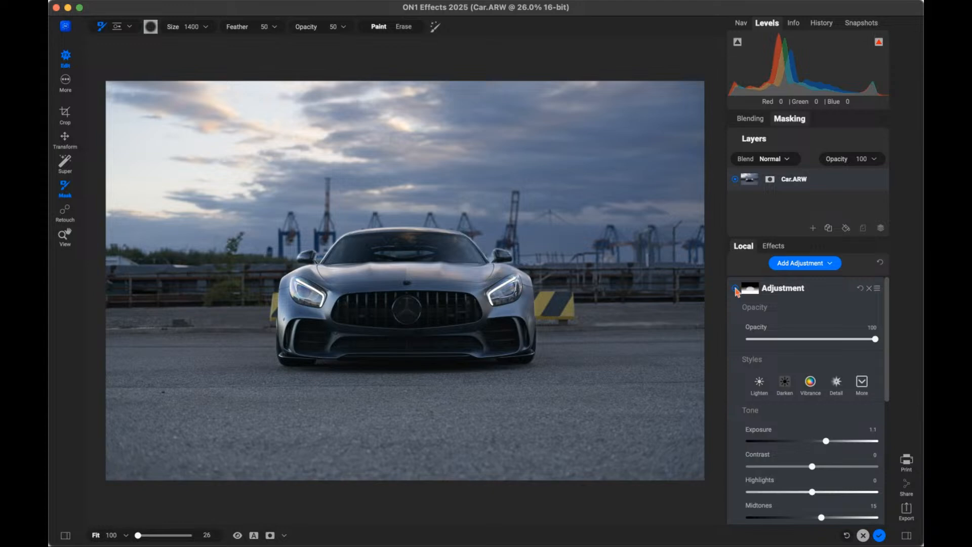
{"action": "left_click", "coordinate": [735, 289]}
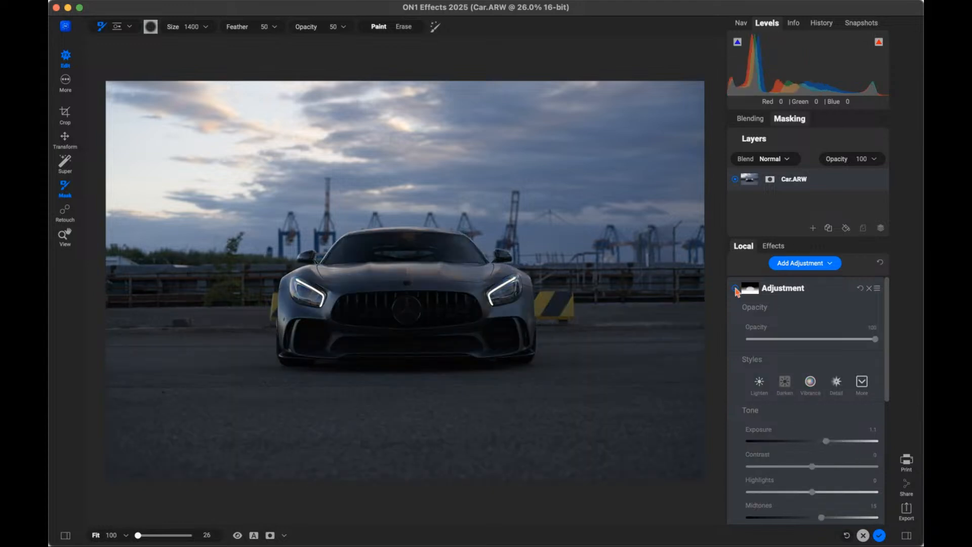
{"action": "left_click", "coordinate": [736, 288]}
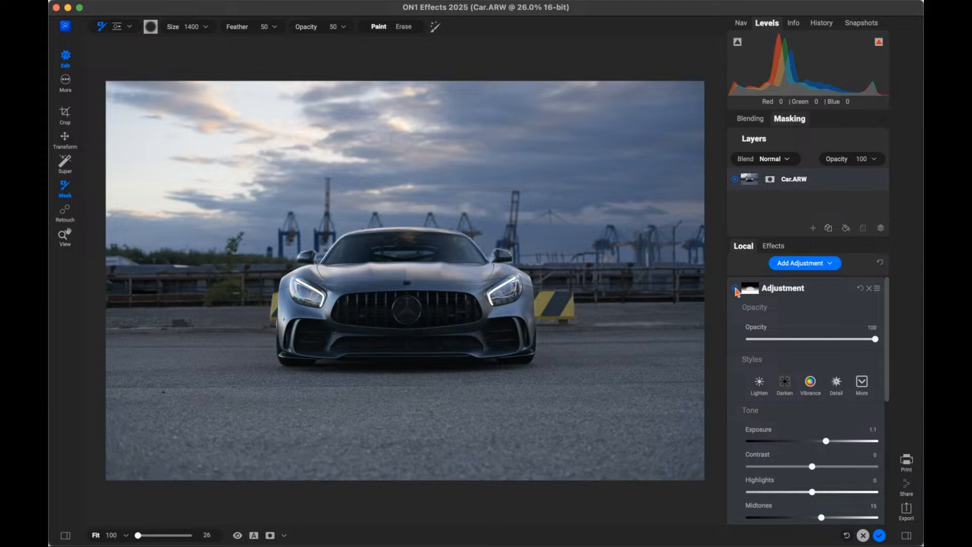
{"action": "left_click", "coordinate": [736, 289]}
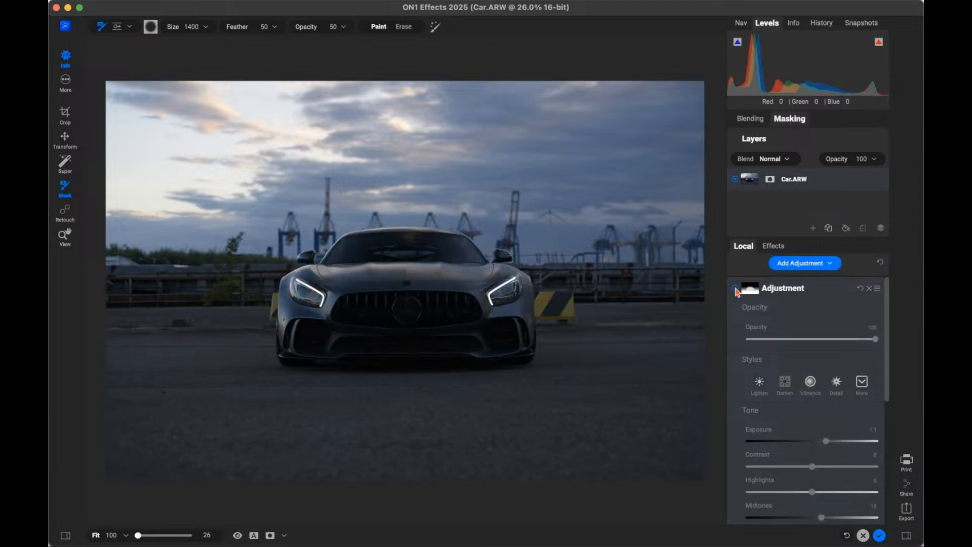
{"action": "left_click", "coordinate": [736, 289]}
{"action": "left_click", "coordinate": [735, 289]}
{"action": "left_click", "coordinate": [735, 289]}
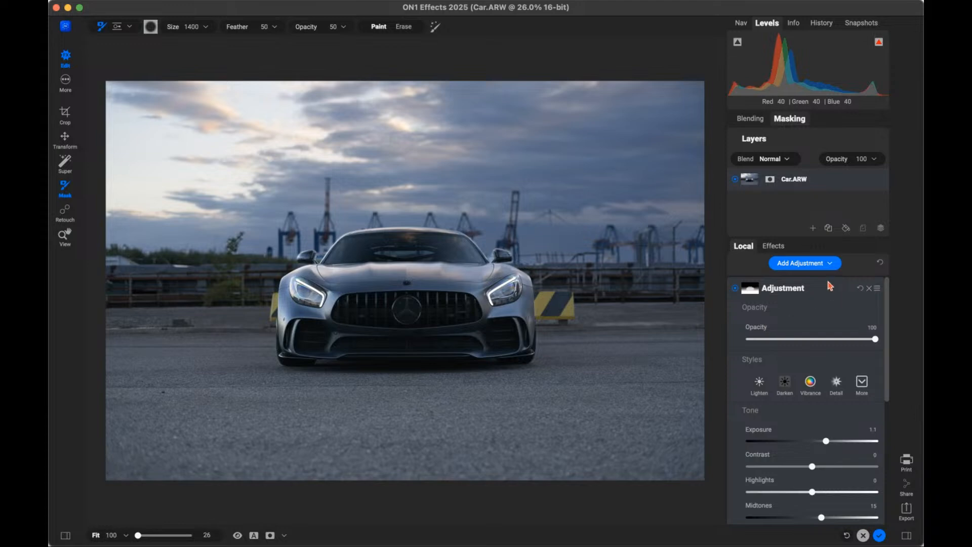
{"action": "left_click", "coordinate": [736, 292]}
{"action": "left_click", "coordinate": [737, 292]}
{"action": "left_click", "coordinate": [864, 535]}
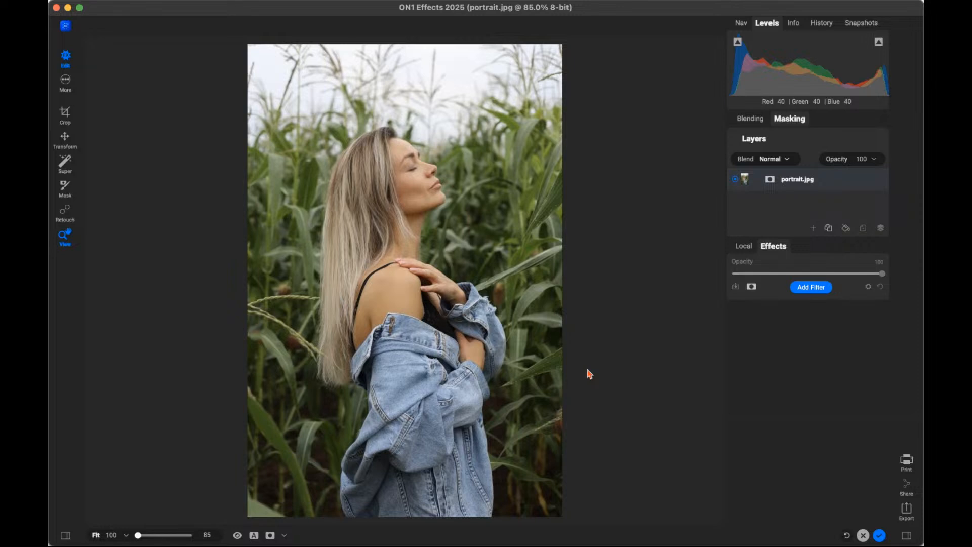
- Extend the portrait's canvas on both sides to 2103 pixels wide using Stability AI canvas extension
{"action": "key", "text": "c"}
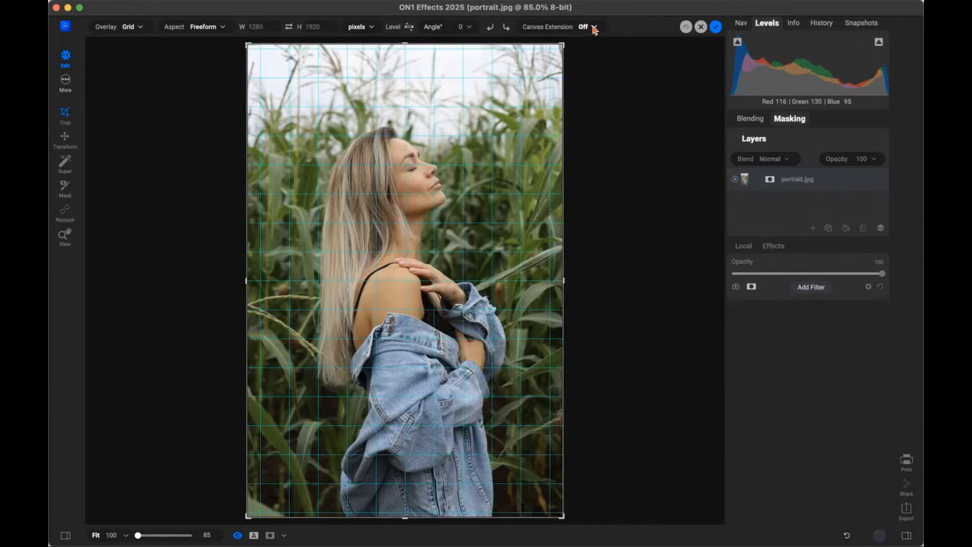
{"action": "left_click", "coordinate": [595, 30]}
{"action": "left_click", "coordinate": [600, 68]}
{"action": "left_click_drag", "start_coordinate": [569, 282], "coordinate": [615, 277]}
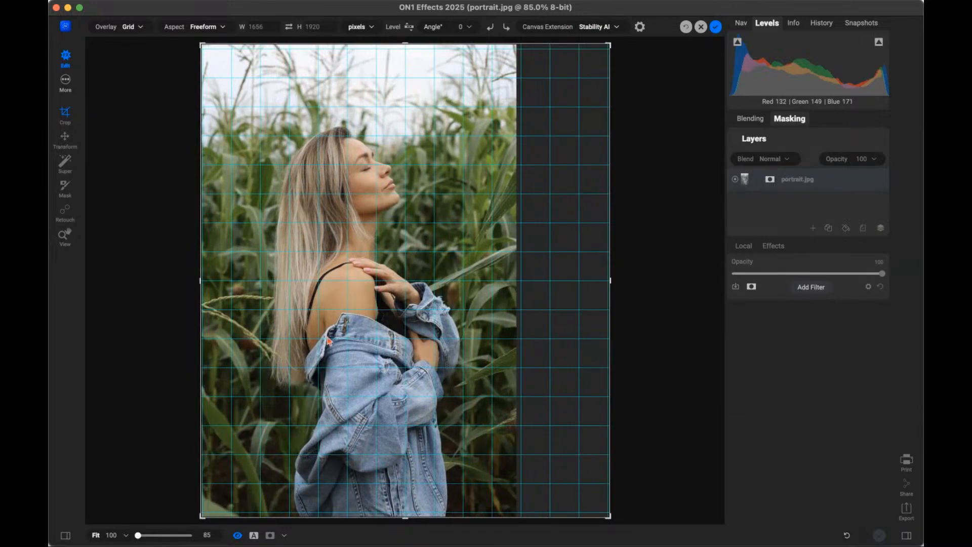
{"action": "left_click_drag", "start_coordinate": [202, 283], "coordinate": [149, 295]}
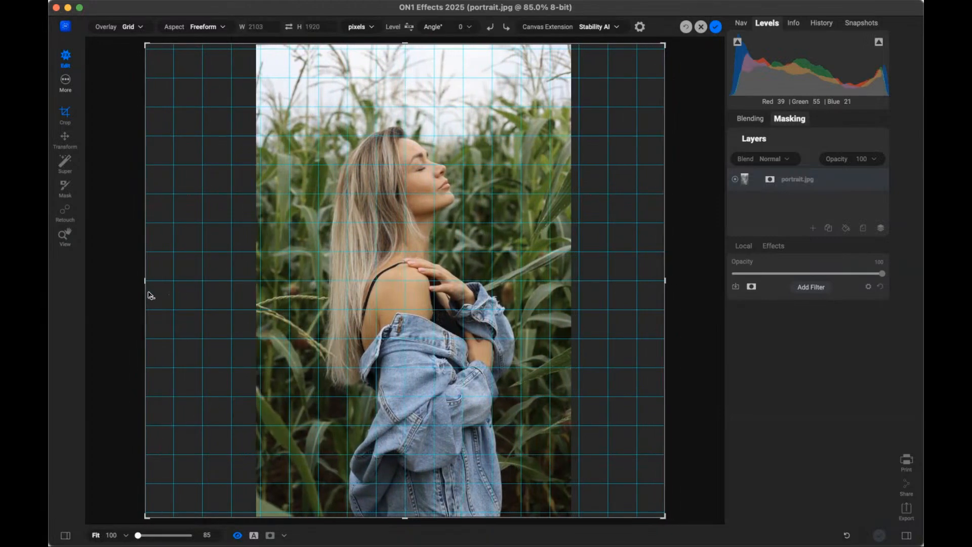
{"action": "left_click", "coordinate": [715, 28]}
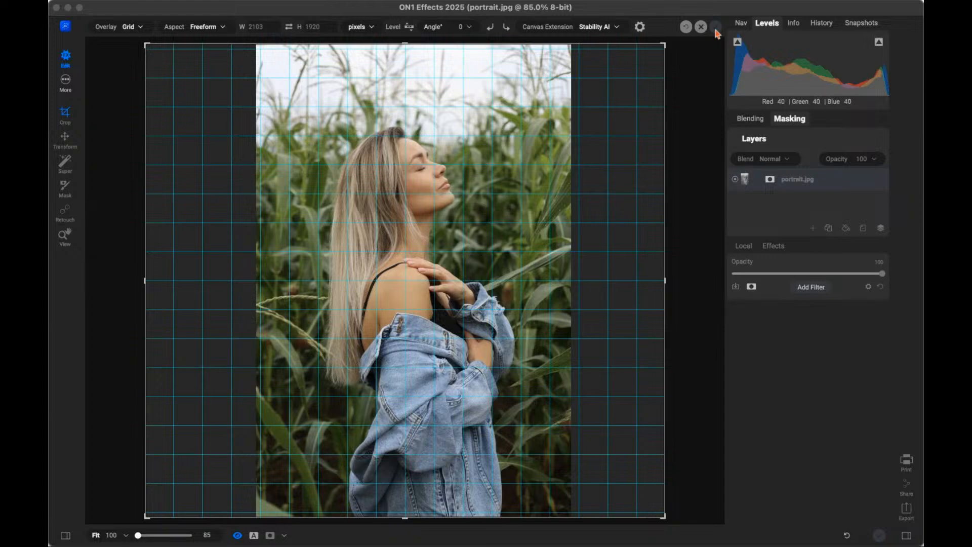
{"action": "left_click", "coordinate": [716, 29]}
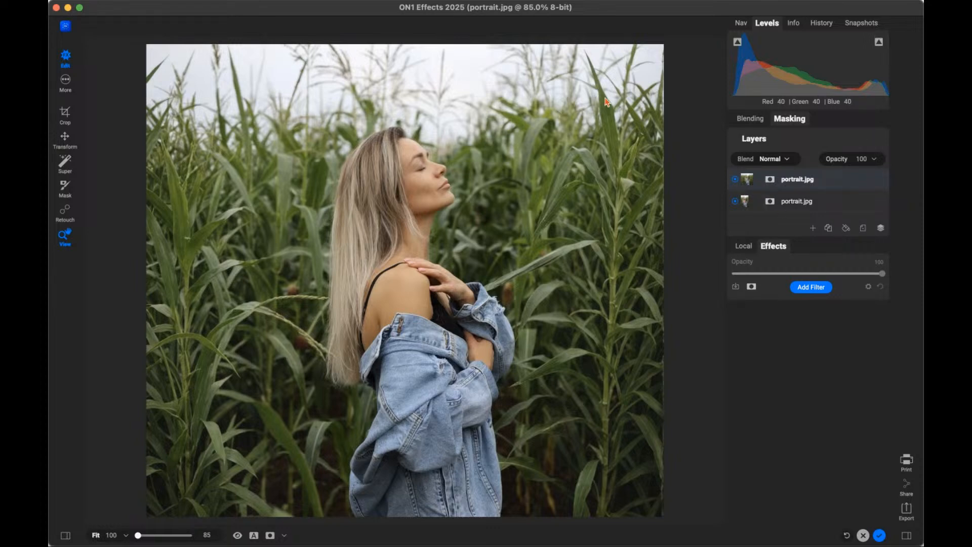
- Compare the extended portrait with the original by toggling the visibility of the generated layer
{"action": "left_click", "coordinate": [736, 180]}
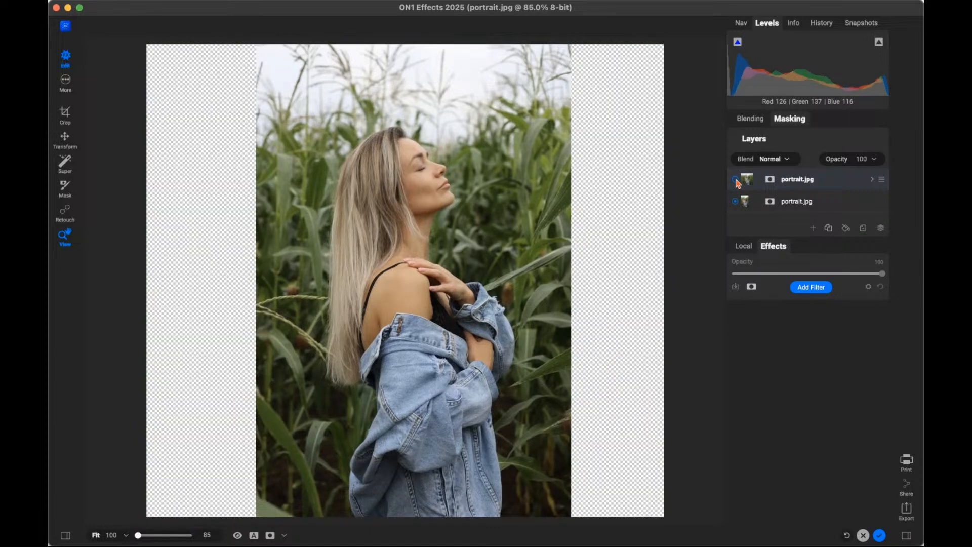
{"action": "left_click", "coordinate": [736, 180]}
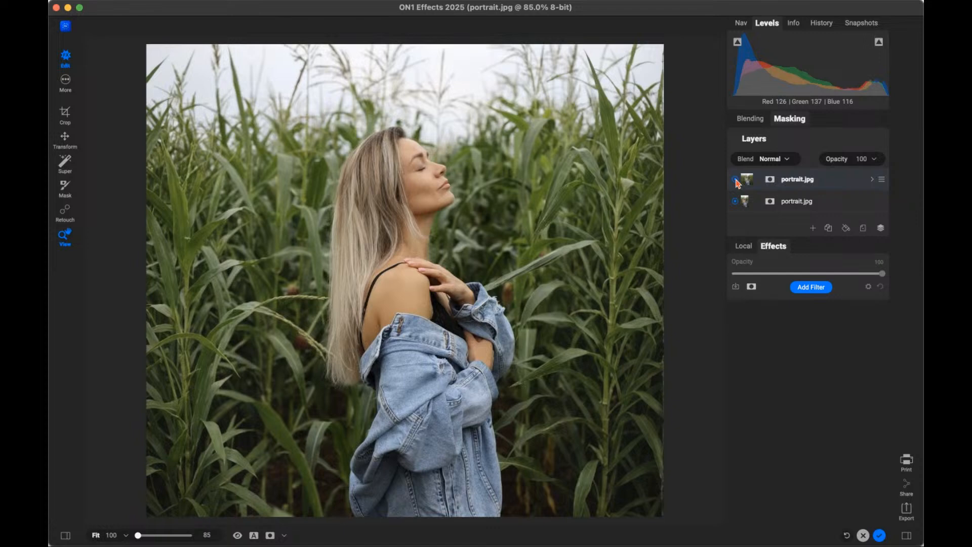
{"action": "left_click", "coordinate": [735, 180]}
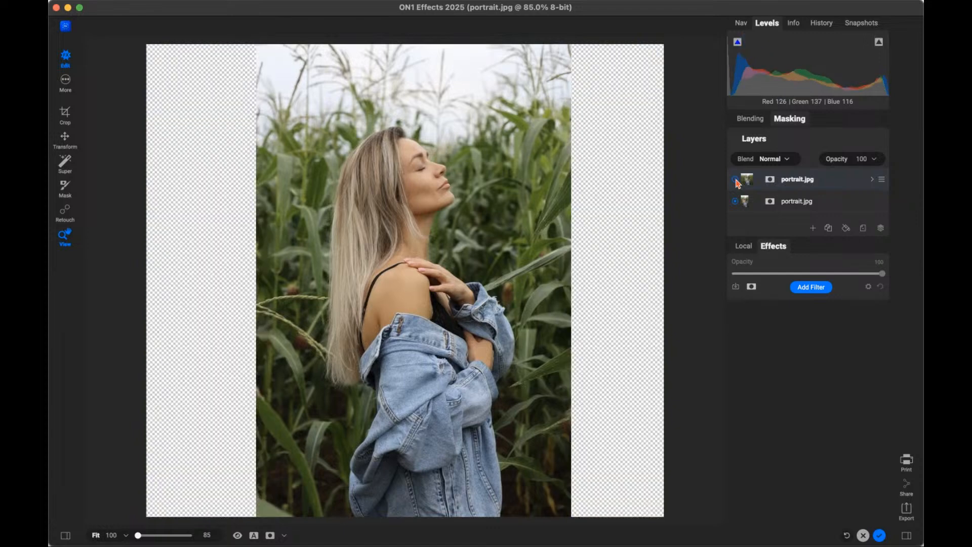
{"action": "left_click", "coordinate": [735, 179]}
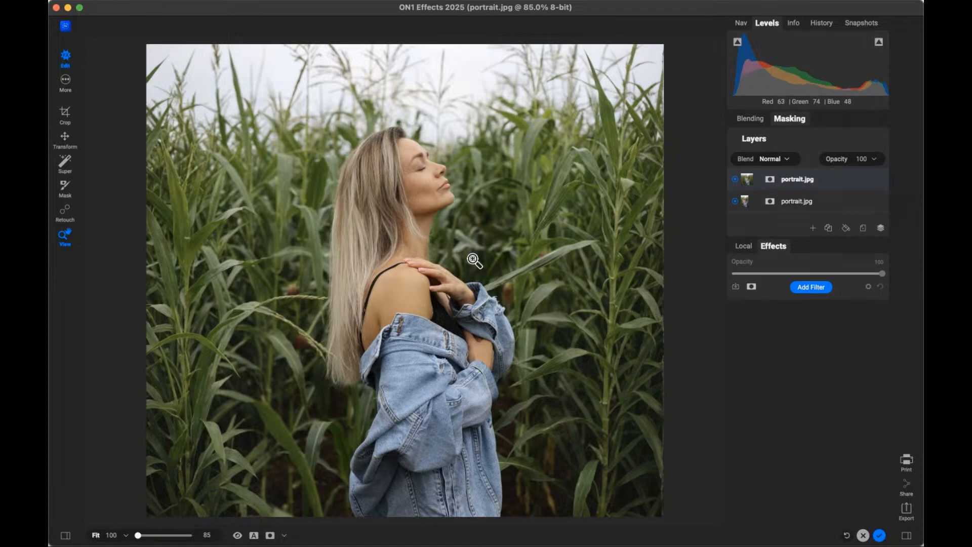
{"action": "left_click", "coordinate": [735, 179]}
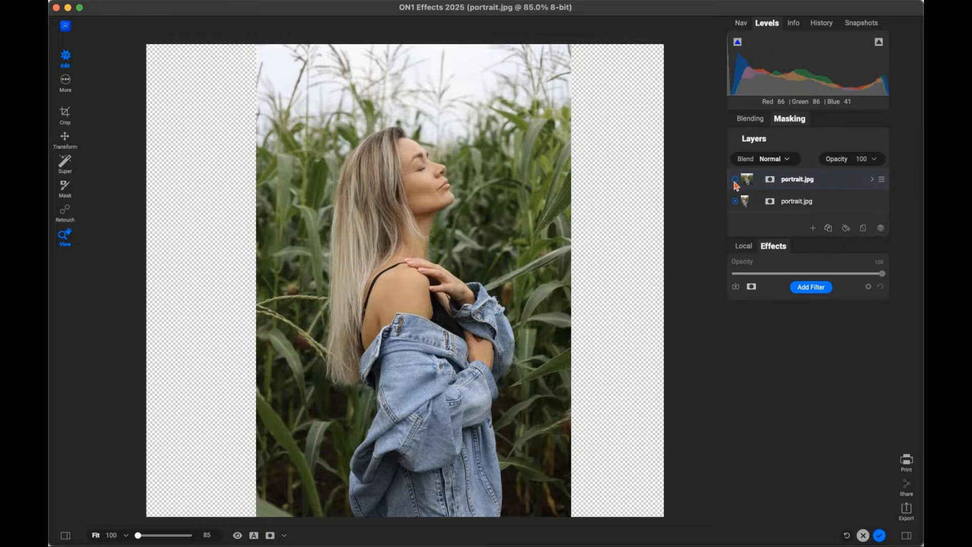
{"action": "left_click", "coordinate": [735, 180]}
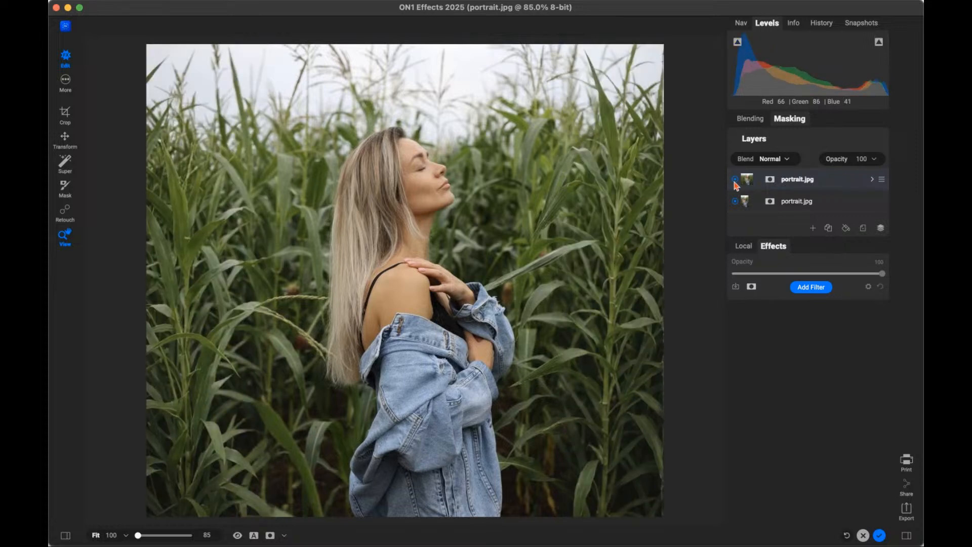
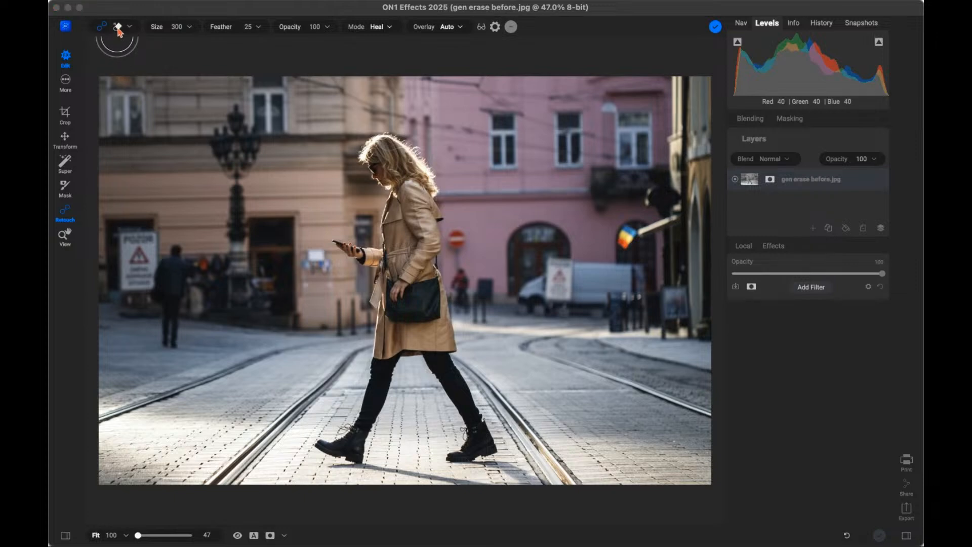
- Erase the lamppost, background people, signs, van and rainbow flag around the walking woman with Generative Erase, using the Distractions option
{"action": "left_click", "coordinate": [118, 28]}
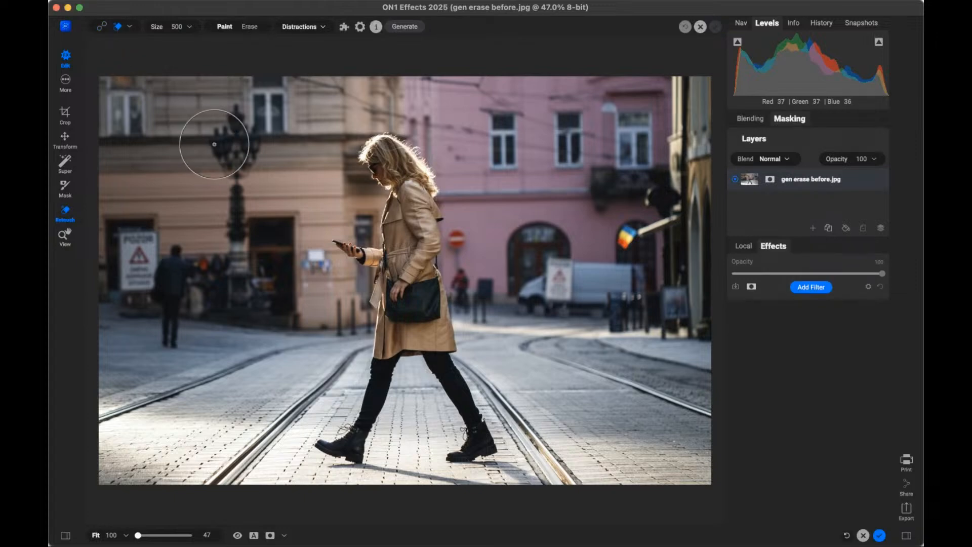
{"action": "mouse_move", "coordinate": [229, 138]}
{"action": "left_mouse_down"}
{"action": "mouse_move", "coordinate": [228, 260]}
{"action": "mouse_move", "coordinate": [245, 284]}
{"action": "mouse_move", "coordinate": [240, 296]}
{"action": "mouse_move", "coordinate": [174, 273]}
{"action": "mouse_move", "coordinate": [174, 330]}
{"action": "mouse_move", "coordinate": [135, 274]}
{"action": "mouse_move", "coordinate": [150, 262]}
{"action": "left_mouse_up"}
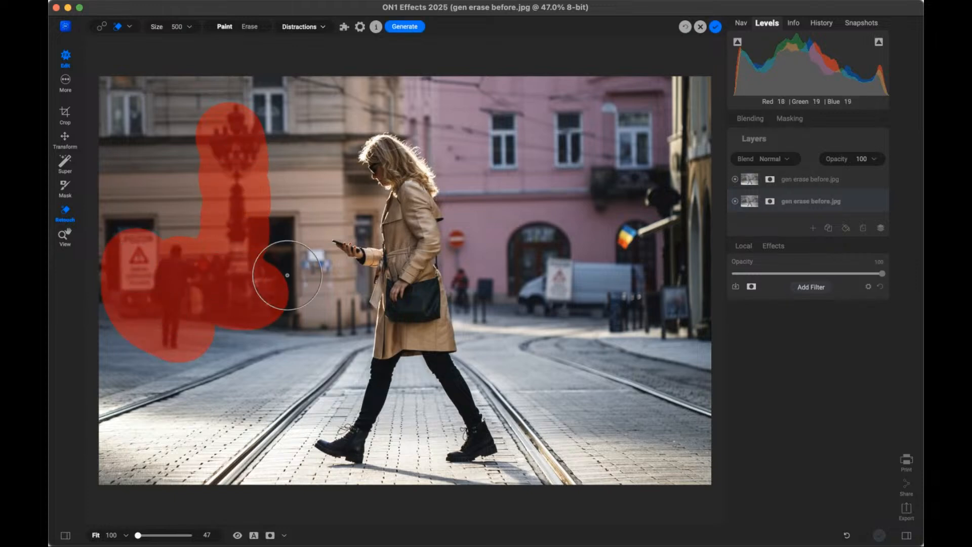
{"action": "left_click", "coordinate": [309, 279]}
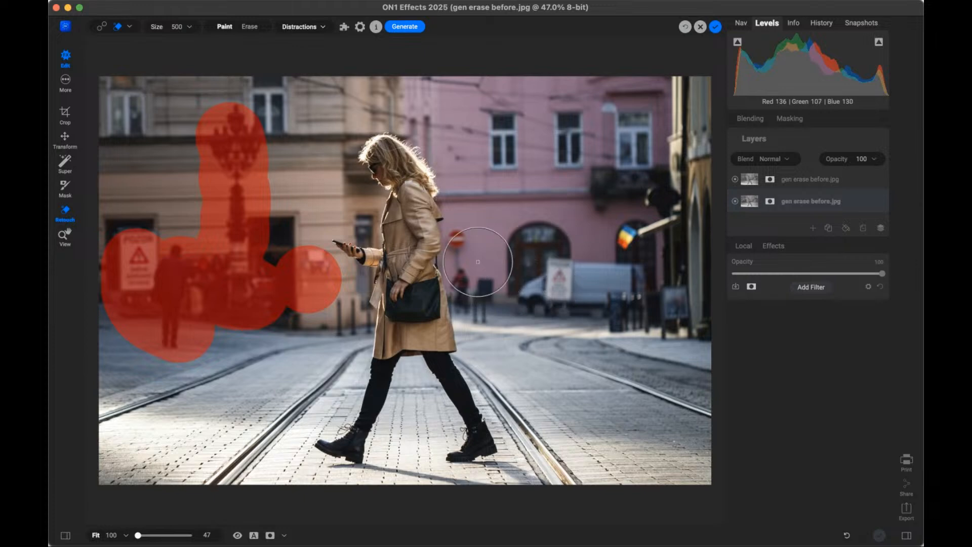
{"action": "mouse_move", "coordinate": [474, 253]}
{"action": "left_mouse_down"}
{"action": "mouse_move", "coordinate": [486, 289]}
{"action": "mouse_move", "coordinate": [601, 285]}
{"action": "mouse_move", "coordinate": [620, 303]}
{"action": "left_mouse_up"}
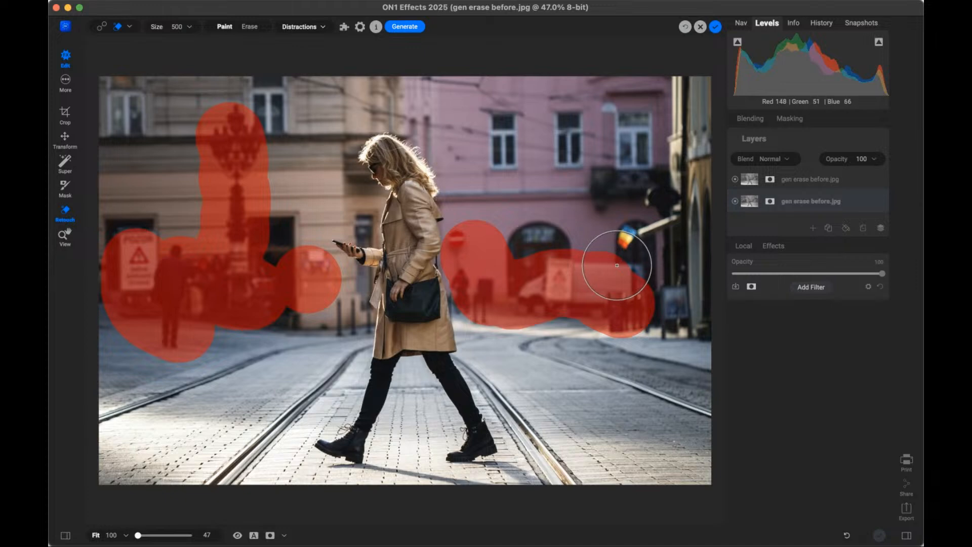
{"action": "left_click", "coordinate": [619, 261]}
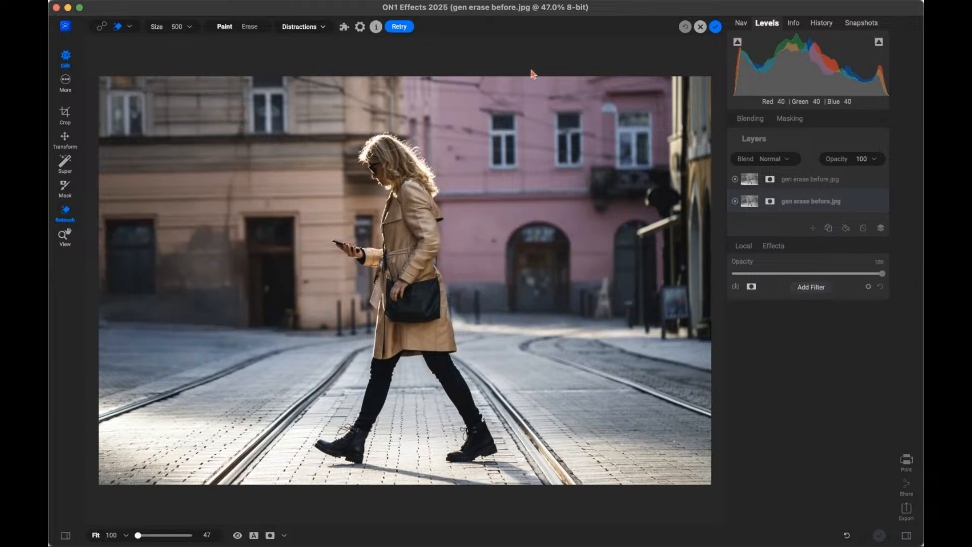
- Apply the Generative Erase result and compare it with the original street photo by toggling the generated layer's visibility
{"action": "left_click", "coordinate": [714, 28]}
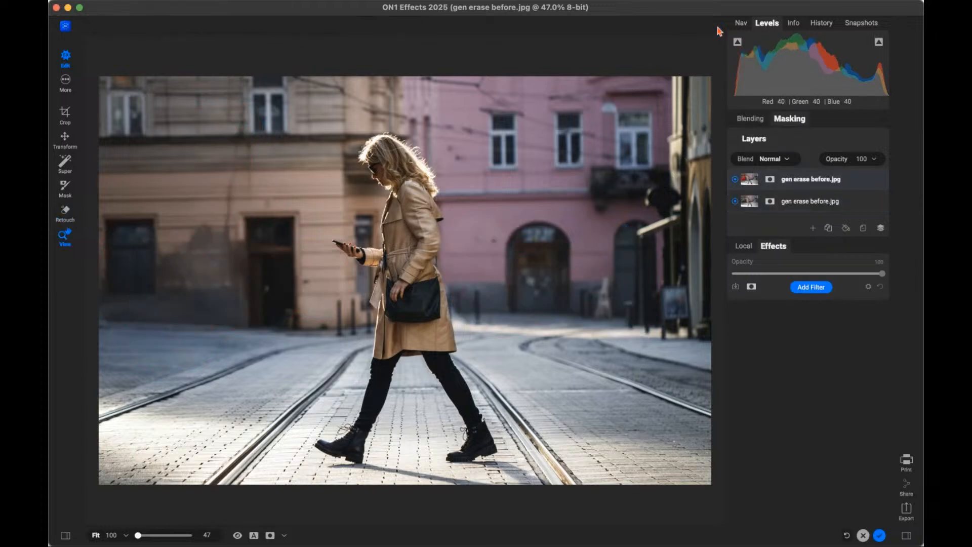
{"action": "left_click", "coordinate": [736, 181]}
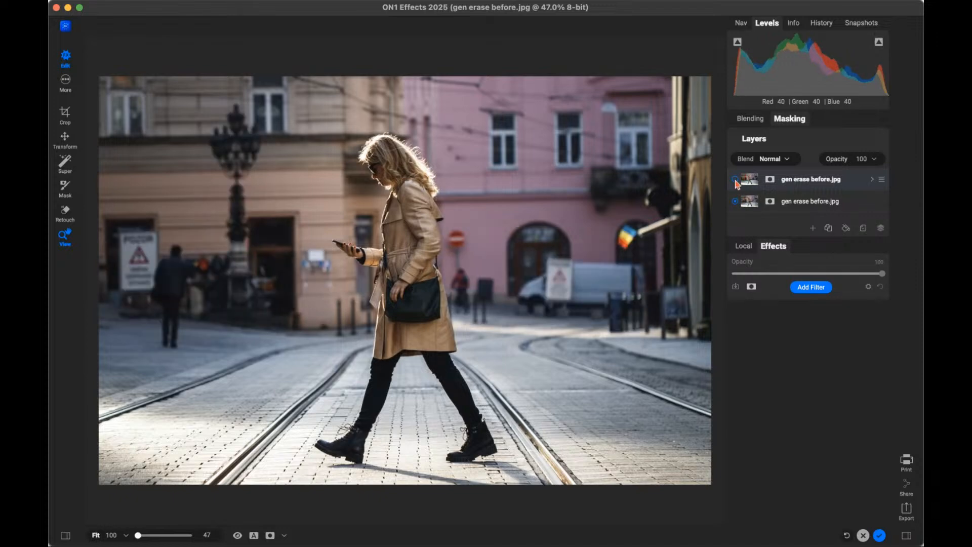
{"action": "left_click", "coordinate": [735, 181]}
{"action": "left_click", "coordinate": [735, 180]}
{"action": "left_click", "coordinate": [736, 180]}
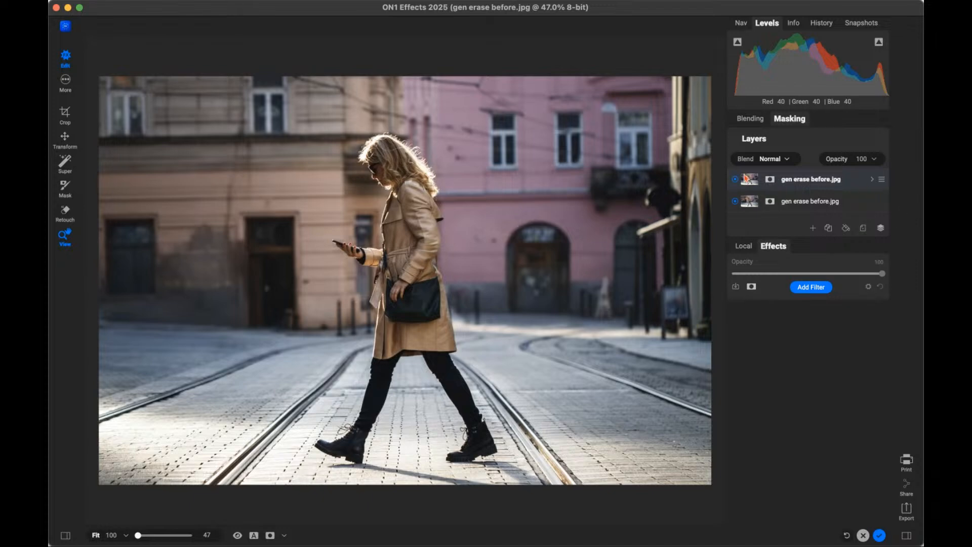
- Reactivate the Retouch tool, compare the cleaned street photo with the original again, and close the photo without applying the edits
{"action": "left_click", "coordinate": [69, 222]}
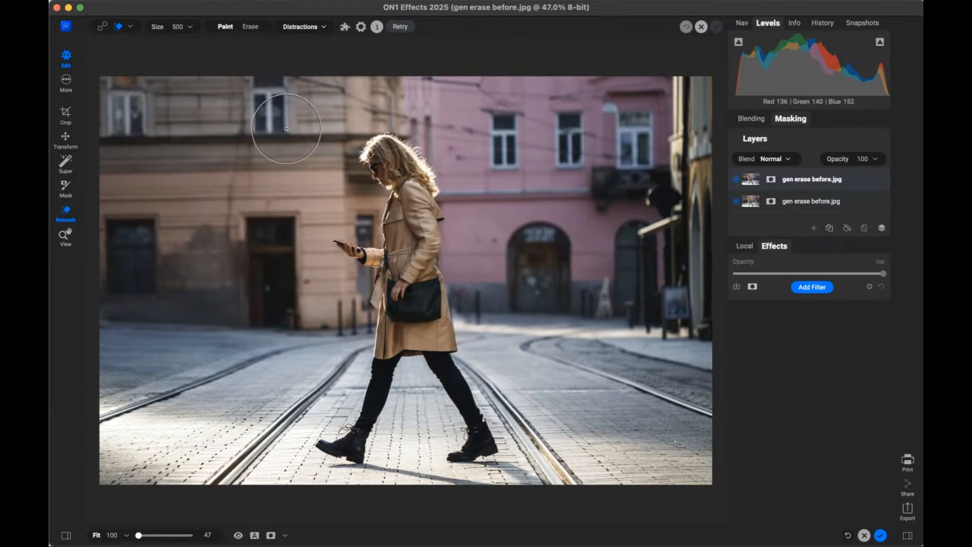
{"action": "key", "text": "backslash"}
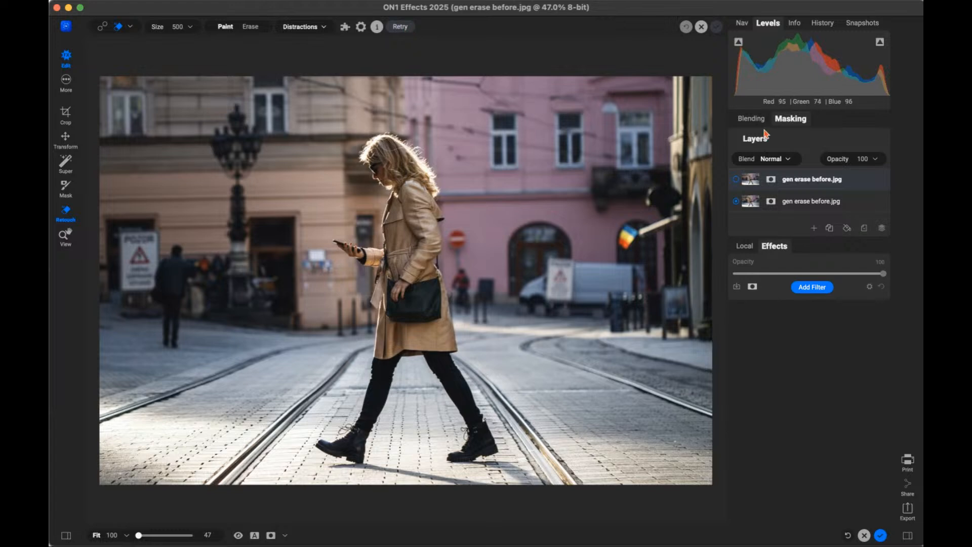
{"action": "left_click", "coordinate": [736, 179]}
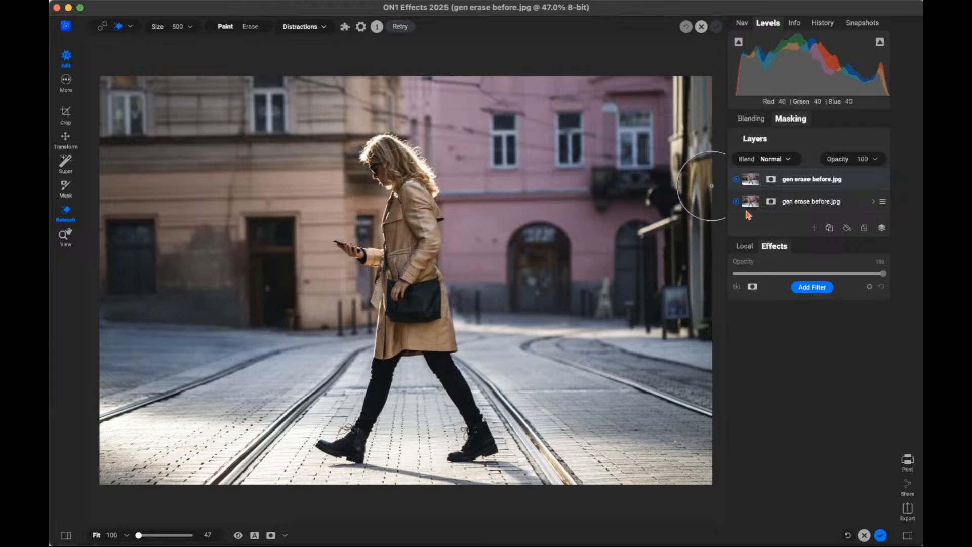
{"action": "left_click", "coordinate": [737, 180]}
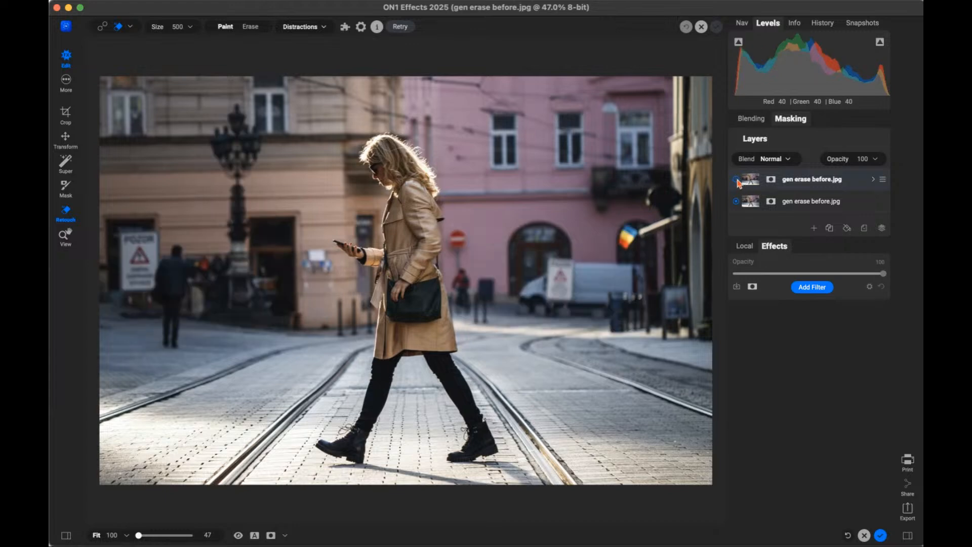
{"action": "left_click", "coordinate": [737, 181]}
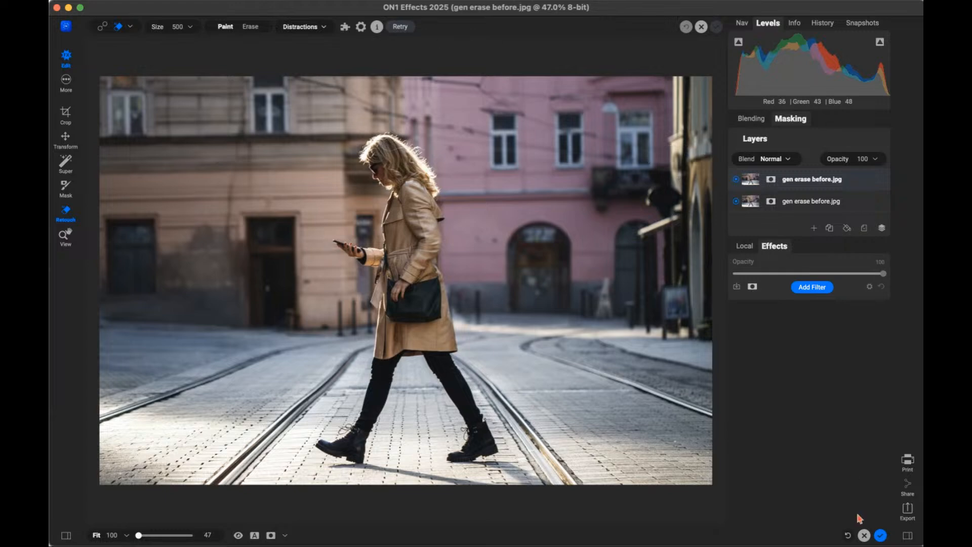
{"action": "left_click", "coordinate": [864, 535]}
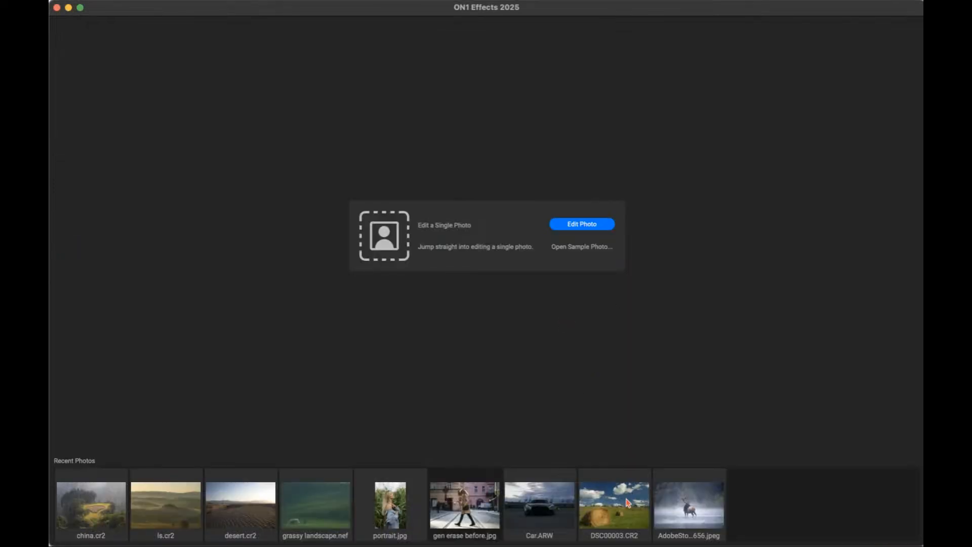
- Open the AdobeStock photo of the elk and add a Match Color filter with the Lisa style
{"action": "left_click", "coordinate": [700, 516]}
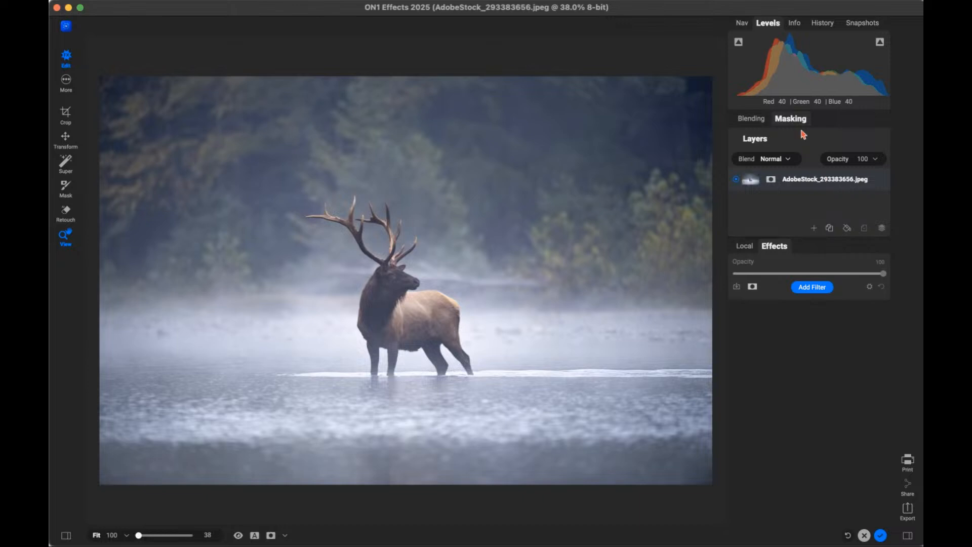
{"action": "left_click", "coordinate": [759, 138]}
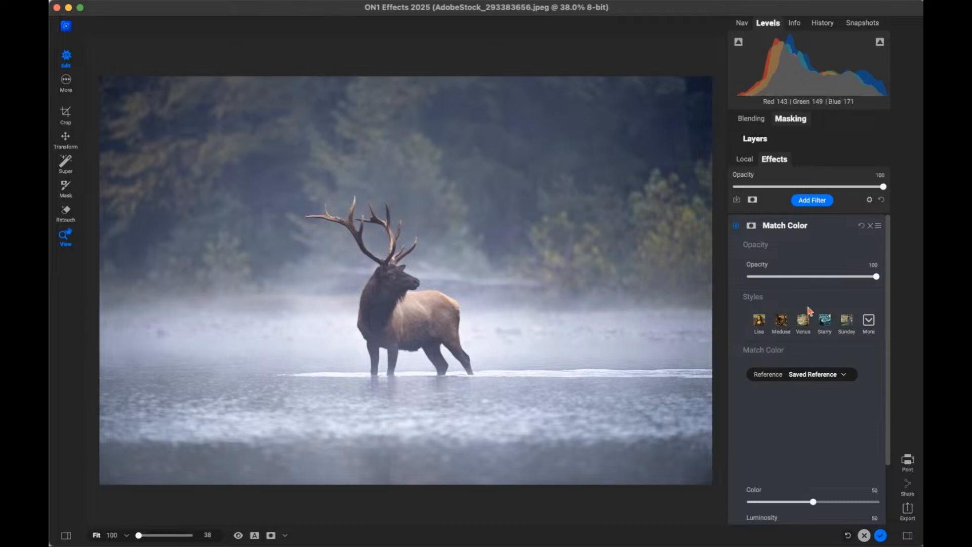
{"action": "left_click", "coordinate": [760, 322]}
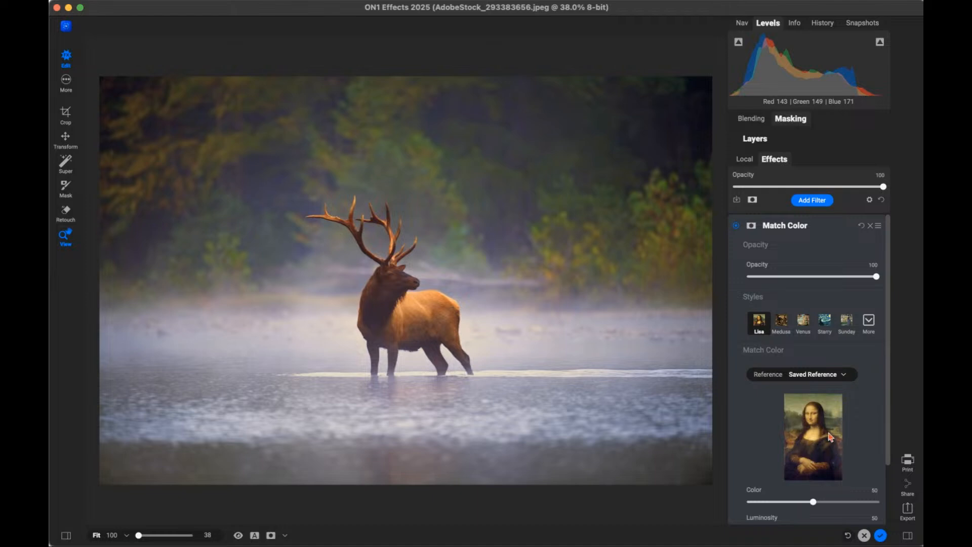
- Compare the Lisa look with the unfiltered elk photo, and try the Medusa, Venus, Starry and Sunday styles and the black-and-white mountain river reference
{"action": "left_click", "coordinate": [737, 227]}
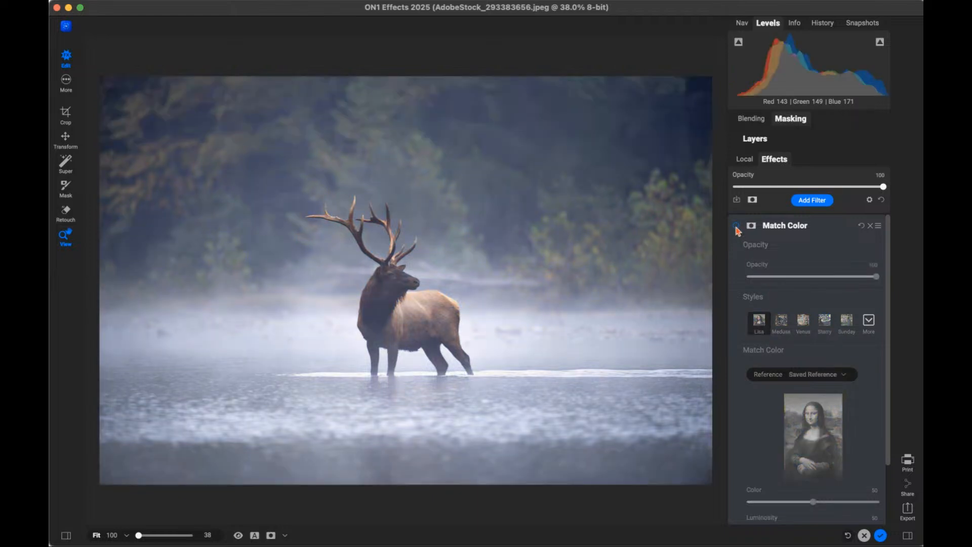
{"action": "left_click", "coordinate": [736, 227]}
{"action": "left_click", "coordinate": [782, 320]}
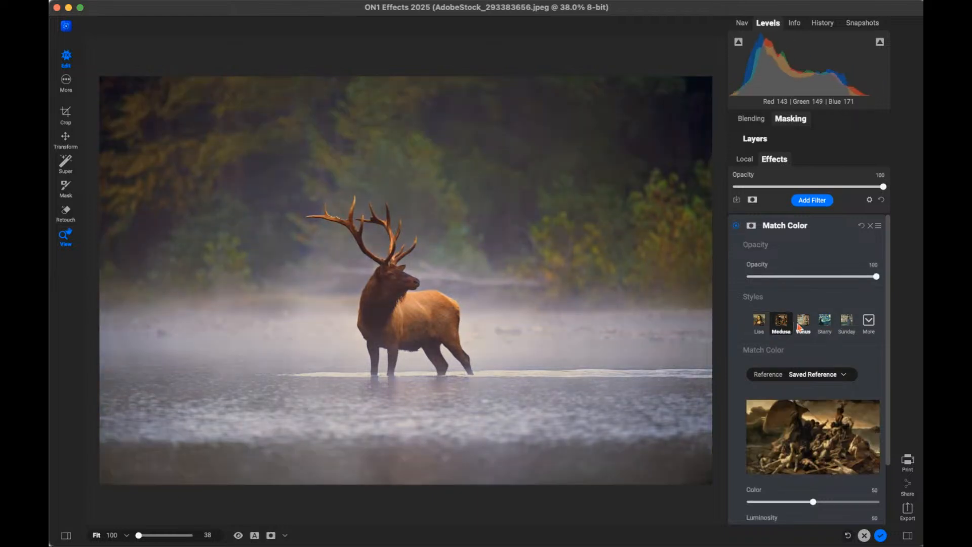
{"action": "left_click", "coordinate": [803, 320]}
{"action": "left_click", "coordinate": [830, 327]}
{"action": "left_click", "coordinate": [844, 327]}
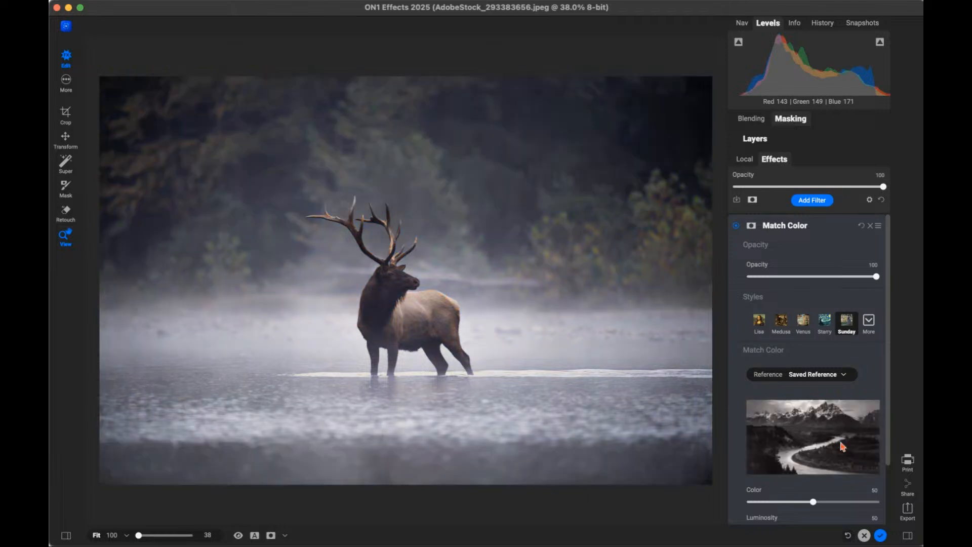
- Adjust the Match Color filter to Color 99, Luminosity 29, Contrast 32 and Saturation -55 for a black-and-white look
{"action": "scroll", "coordinate": [841, 363], "scroll_direction": "down", "scroll_amount": 3}
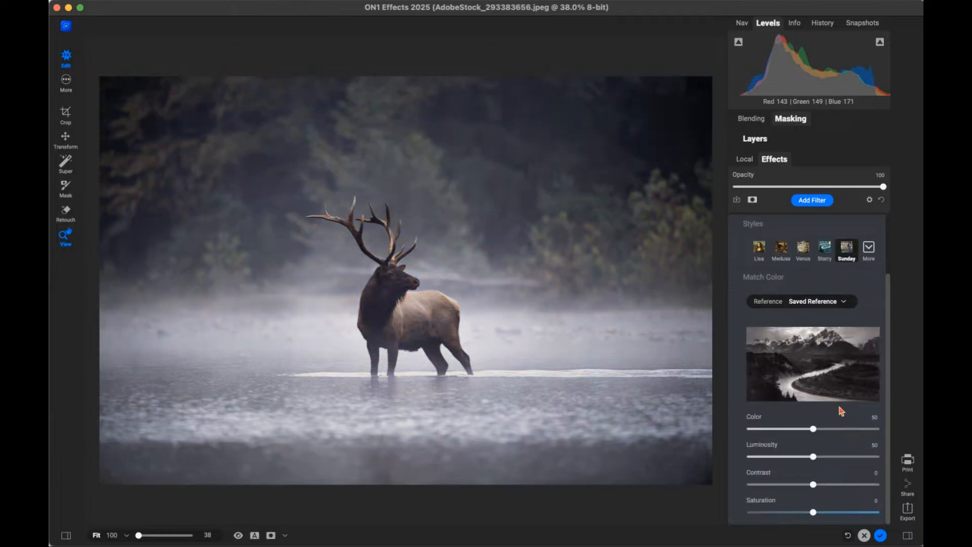
{"action": "left_click_drag", "start_coordinate": [813, 430], "coordinate": [877, 430]}
{"action": "left_click_drag", "start_coordinate": [814, 457], "coordinate": [787, 457]}
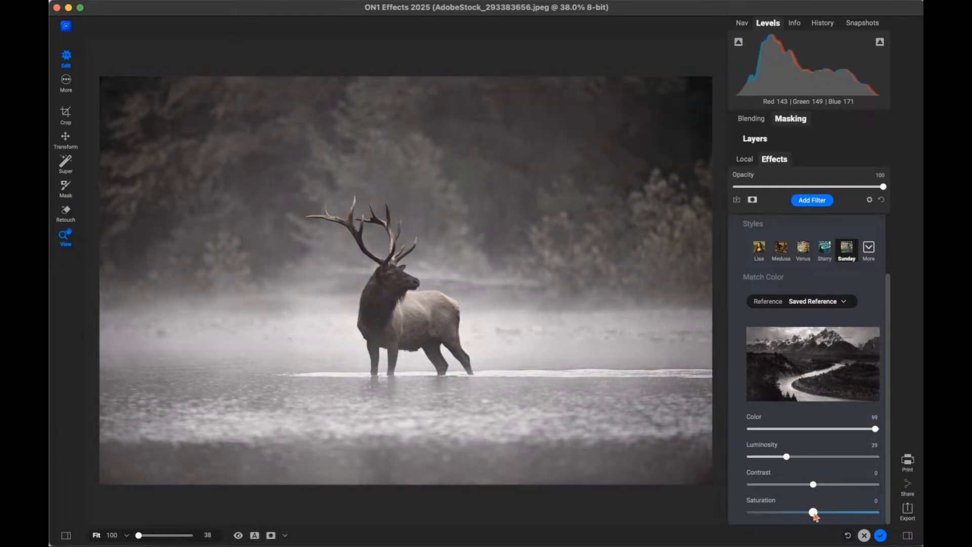
{"action": "left_click_drag", "start_coordinate": [813, 513], "coordinate": [765, 516]}
{"action": "left_click_drag", "start_coordinate": [814, 484], "coordinate": [850, 484]}
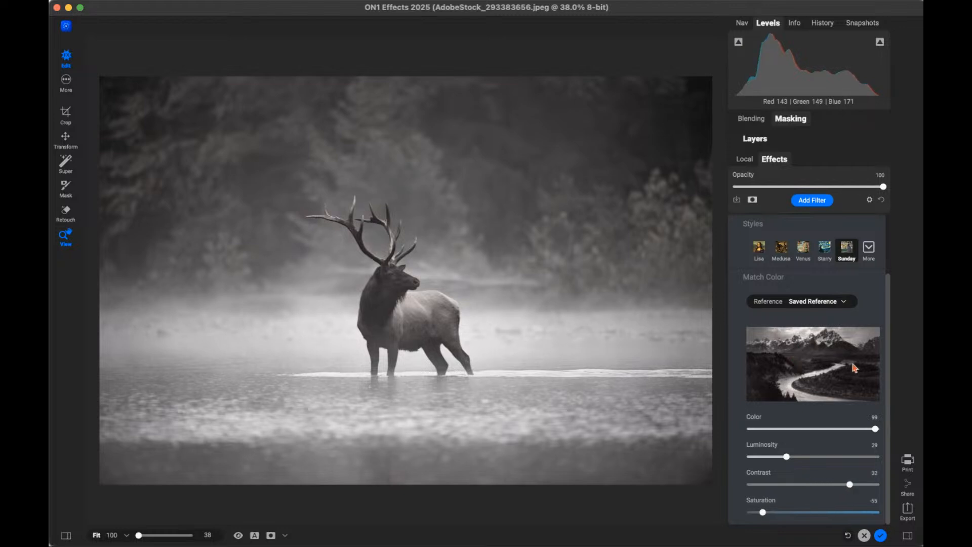
- Compare the black-and-white elk photo with the original by switching the Match Color filter off and on
{"action": "scroll", "coordinate": [793, 354], "scroll_direction": "up", "scroll_amount": 3}
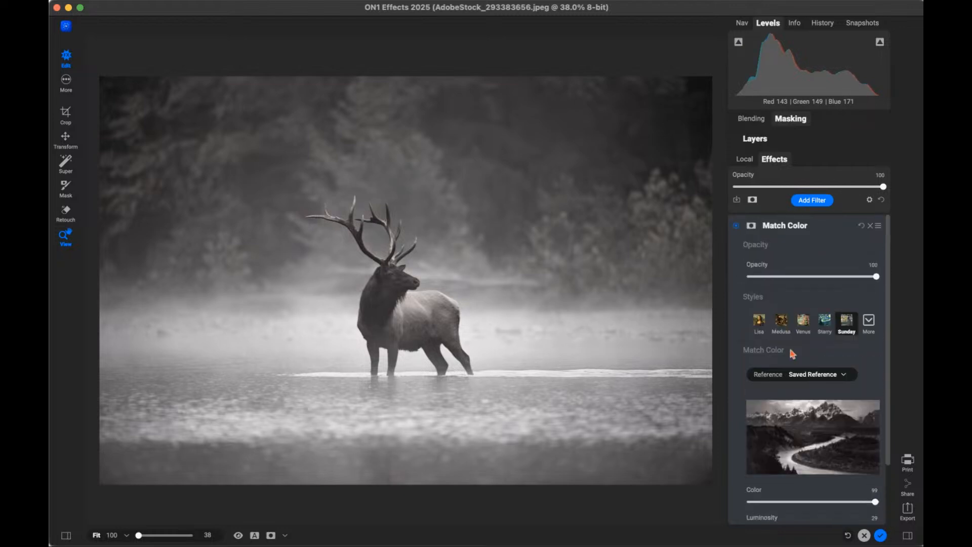
{"action": "left_click", "coordinate": [737, 227]}
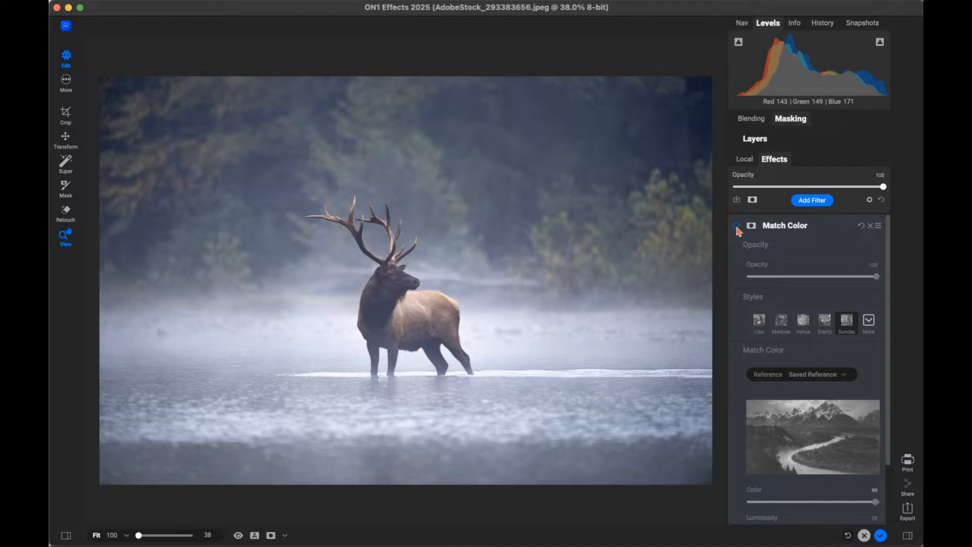
{"action": "left_click", "coordinate": [737, 226]}
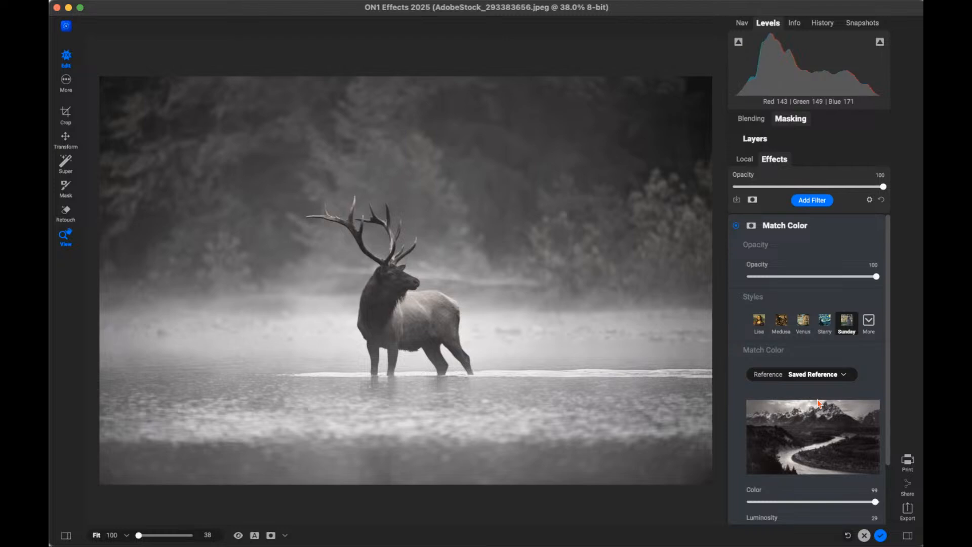
- Switch the Match Color reference to the white horse image, apply and compare the Lisa style, and choose the Medusa style
{"action": "key", "text": "super+z"}
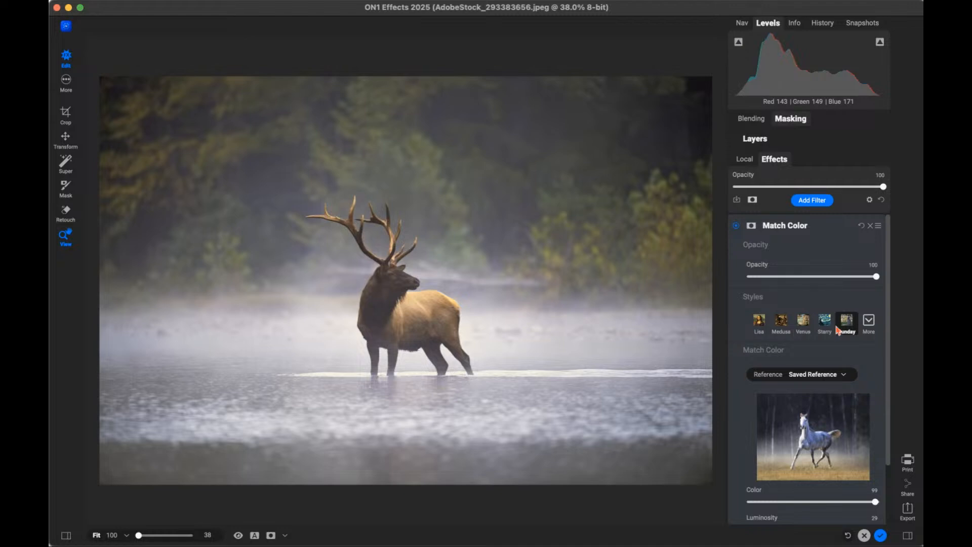
{"action": "left_click", "coordinate": [759, 321]}
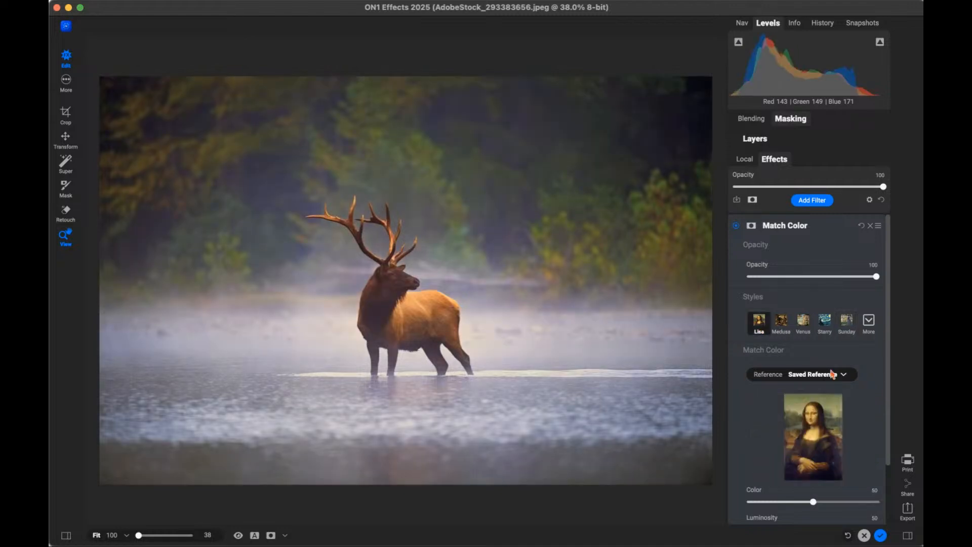
{"action": "left_click", "coordinate": [737, 226]}
{"action": "left_click", "coordinate": [737, 226]}
{"action": "left_click", "coordinate": [781, 322]}
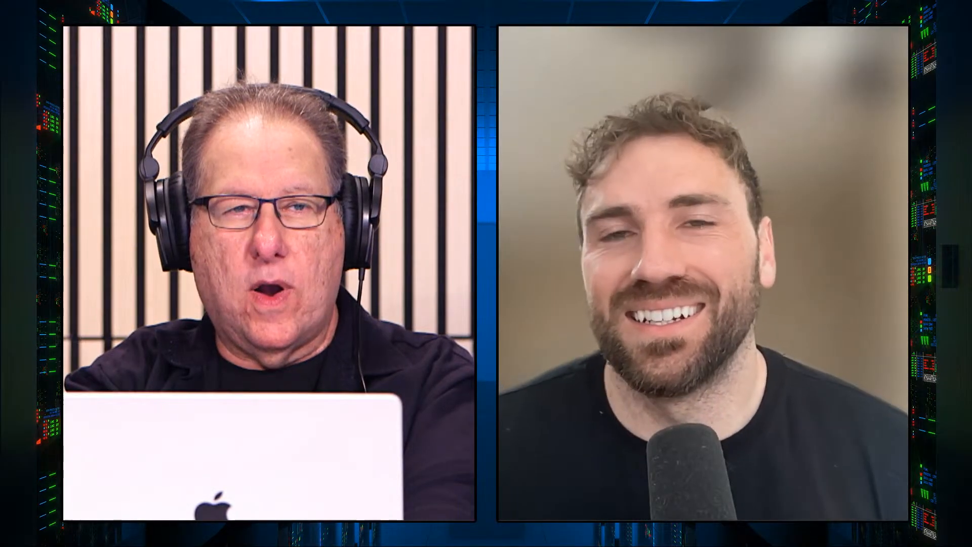